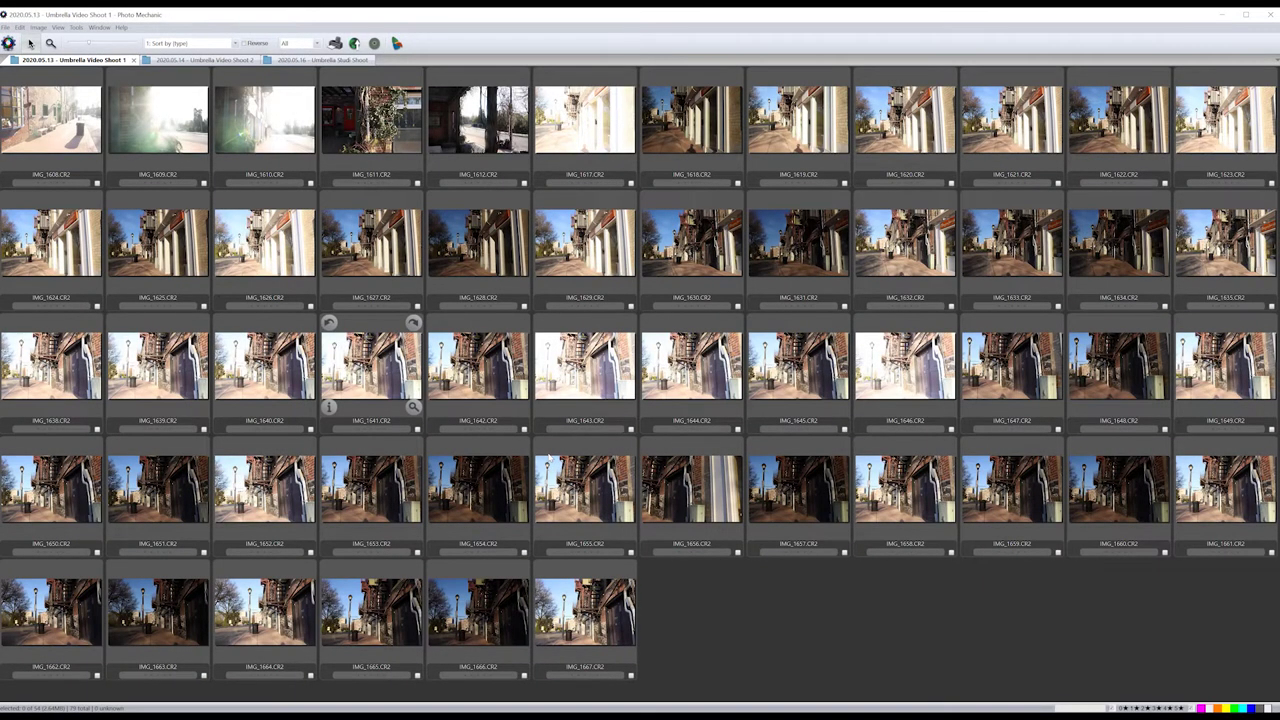
# Show the Umbrella Video Shoot 2 thumbnails and open IMG_1667, IMG_1675 and IMG_1687 in Camera Raw.
pyautogui.click(200, 61)
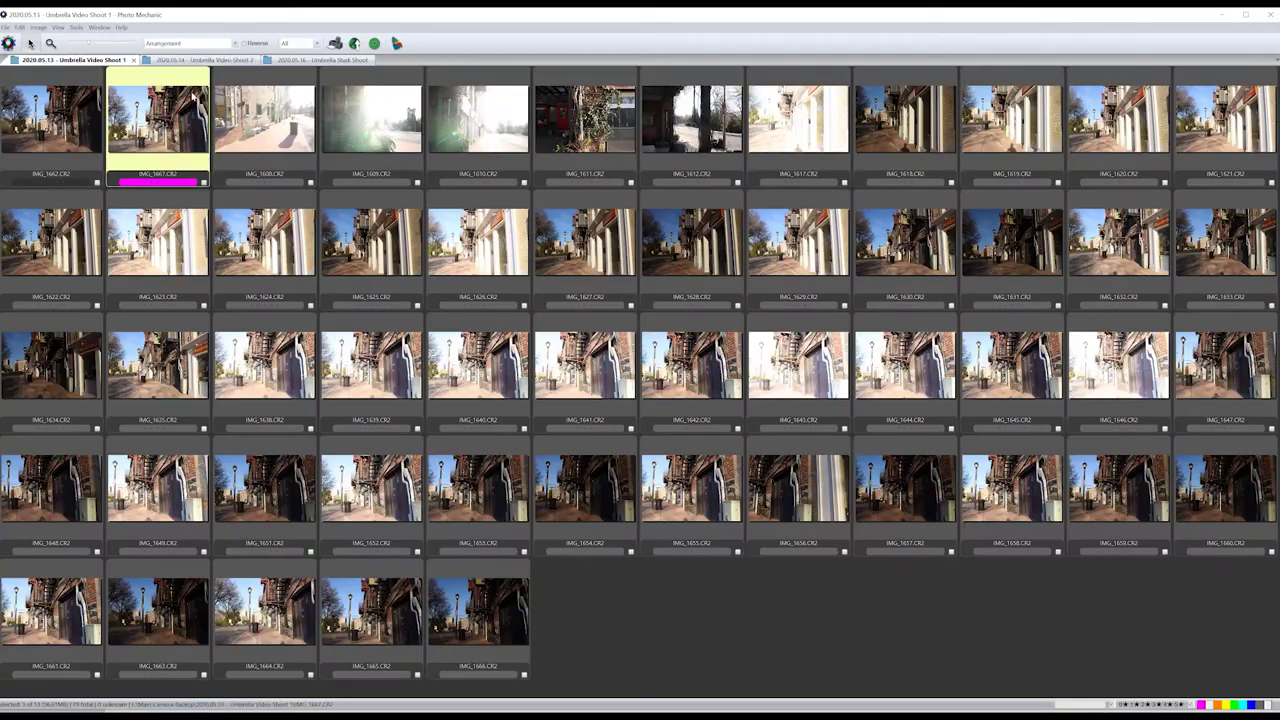
pyautogui.click(212, 54)
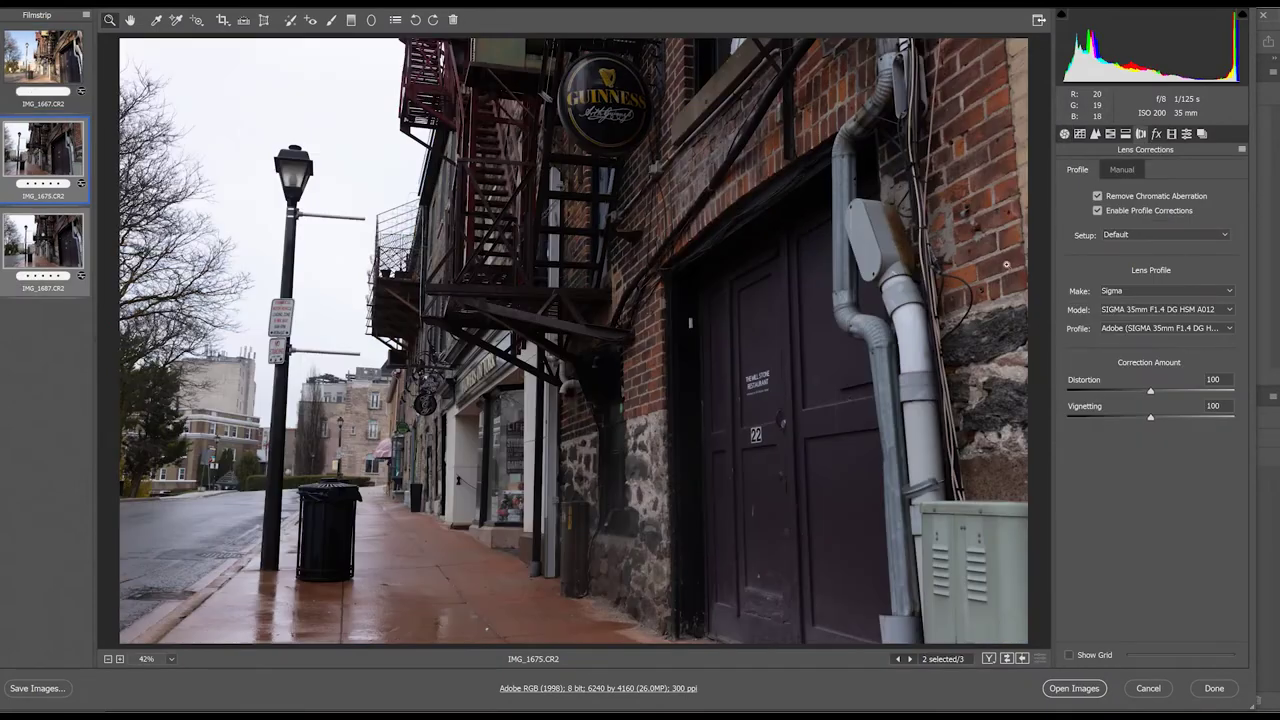
# Set Shadows +100, Highlights -100 and Exposure -0.15, and add a touch of vibrance.
pyautogui.click(1064, 133)
pyautogui.click(1215, 373)
pyautogui.write('100')
pyautogui.hotkey('shift', 'Tab')
pyautogui.write('-100')
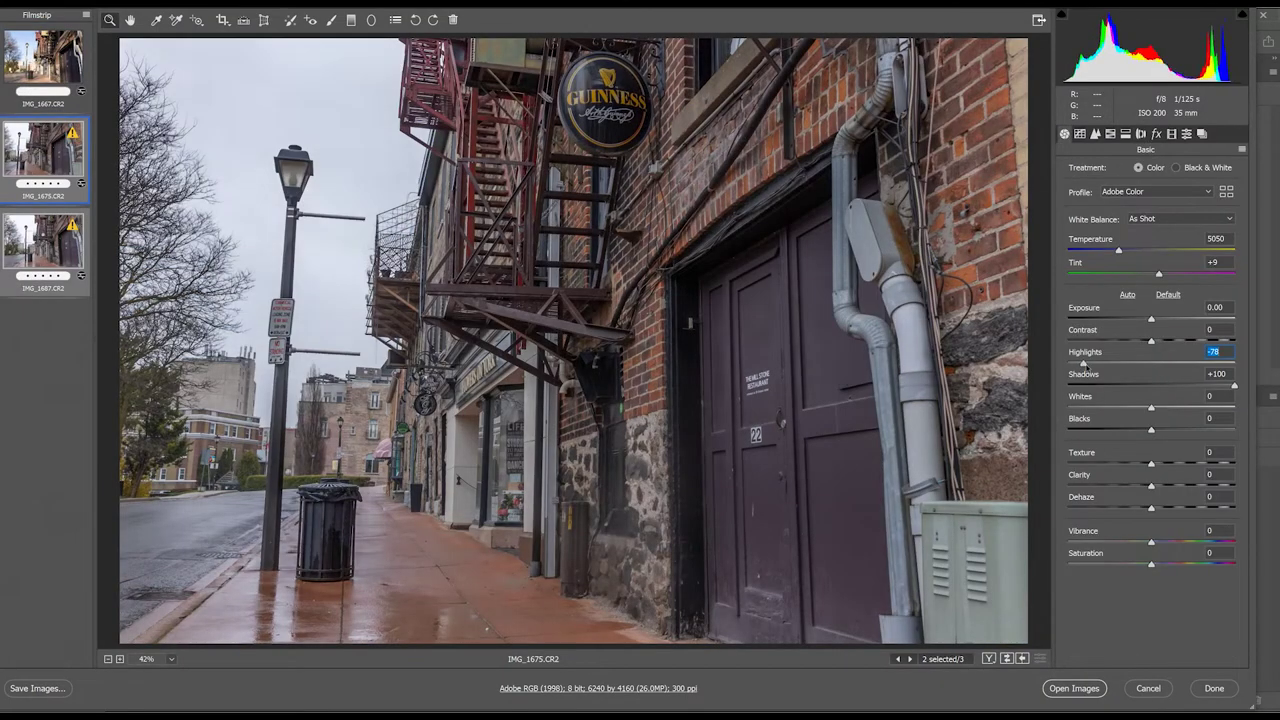
pyautogui.moveTo(1151, 320); pyautogui.dragTo(1148, 320)
pyautogui.moveTo(1151, 541); pyautogui.dragTo(1177, 540)
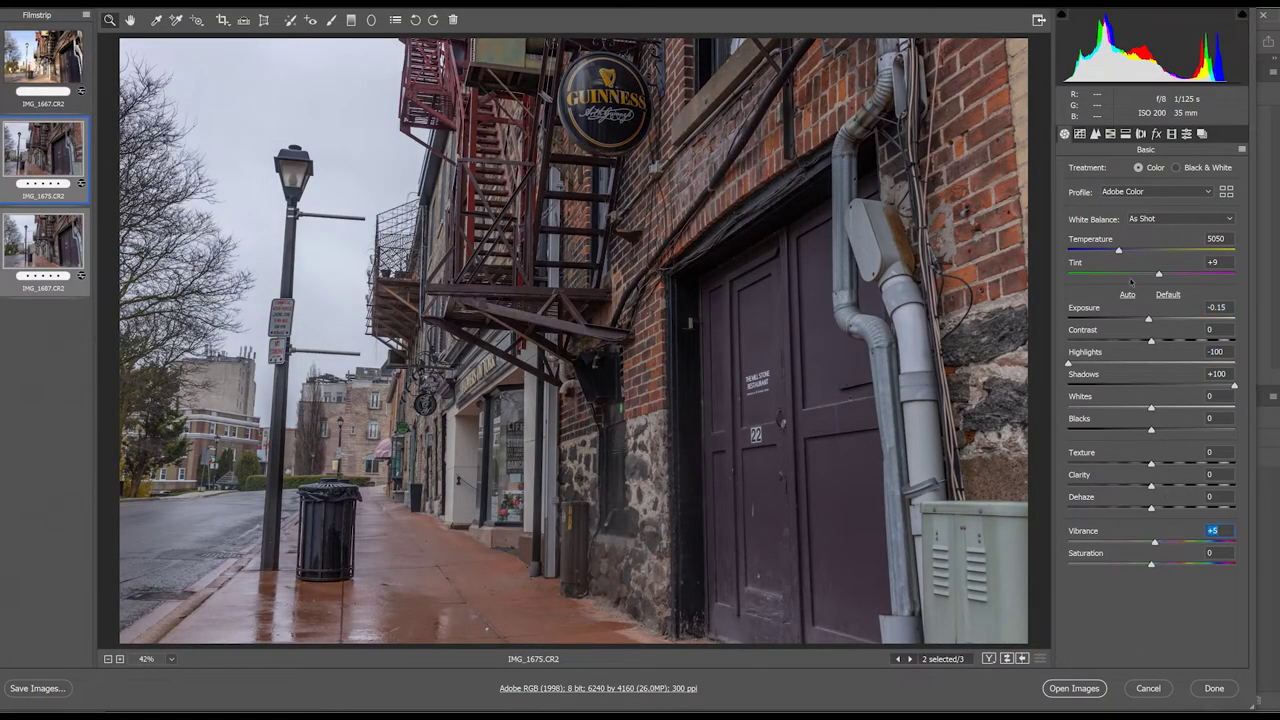
# Lift the darks in the Tone Curve and cool the white balance to 4800.
pyautogui.click(1081, 362)
pyautogui.click(1080, 133)
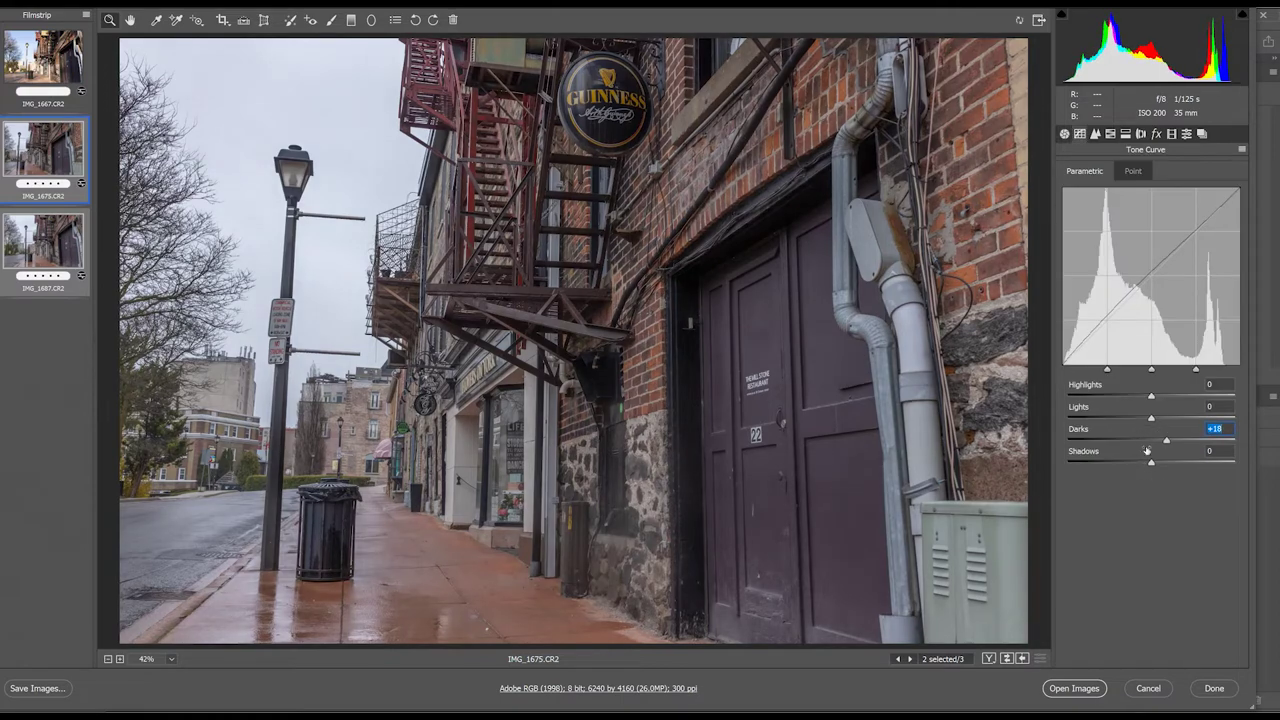
pyautogui.click(1064, 133)
pyautogui.moveTo(1119, 250); pyautogui.dragTo(1114, 250)
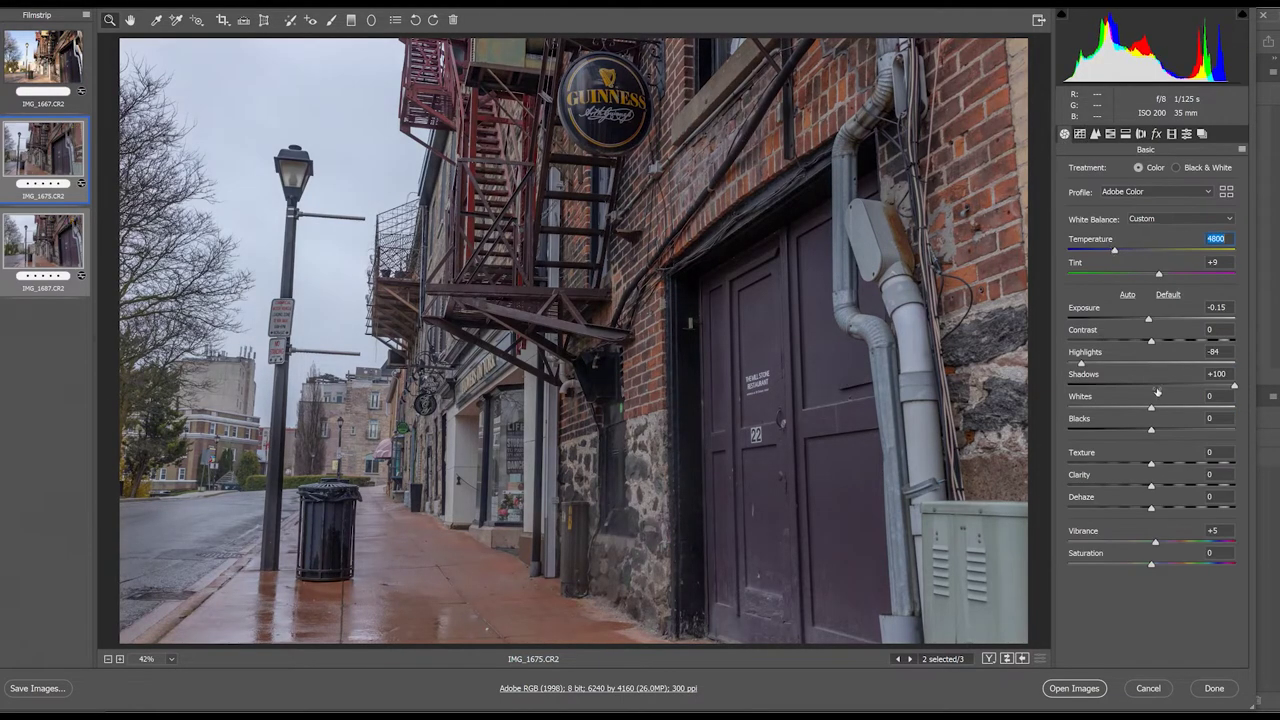
# Tweak the sunny IMG_1667 shot, then open the edited shots in Photoshop as layers.
pyautogui.click(43, 57)
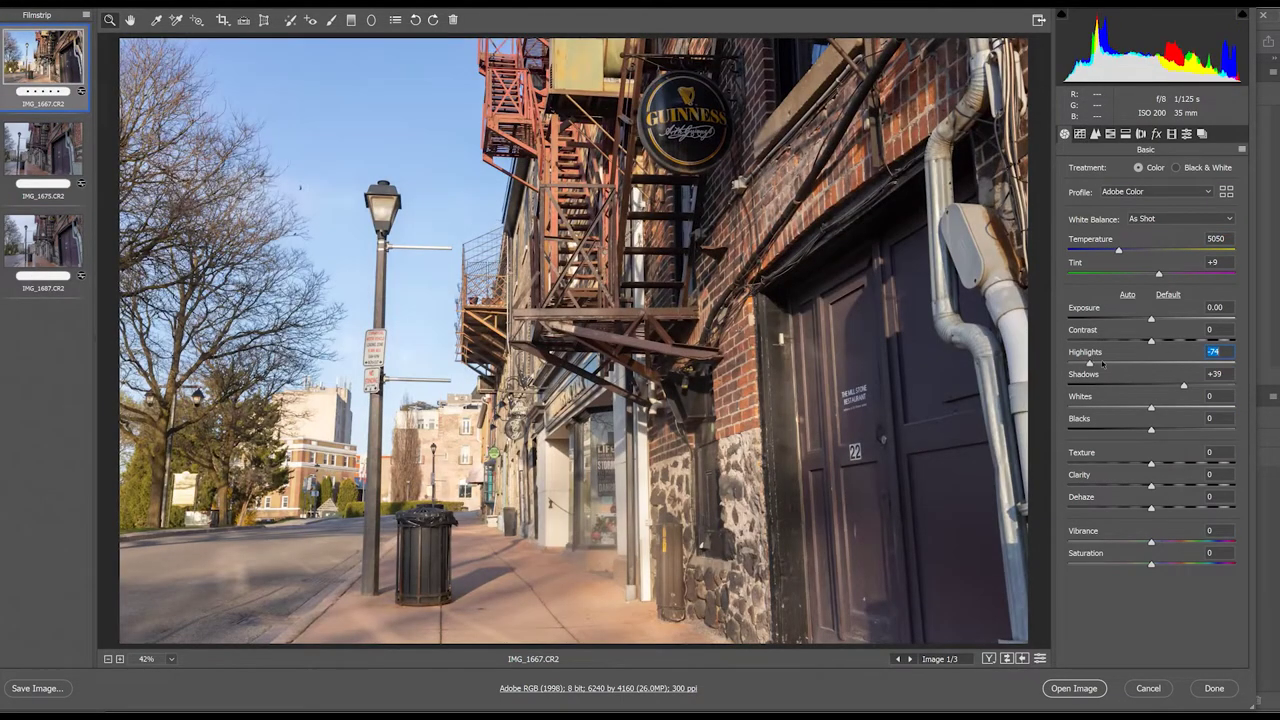
pyautogui.press('k')
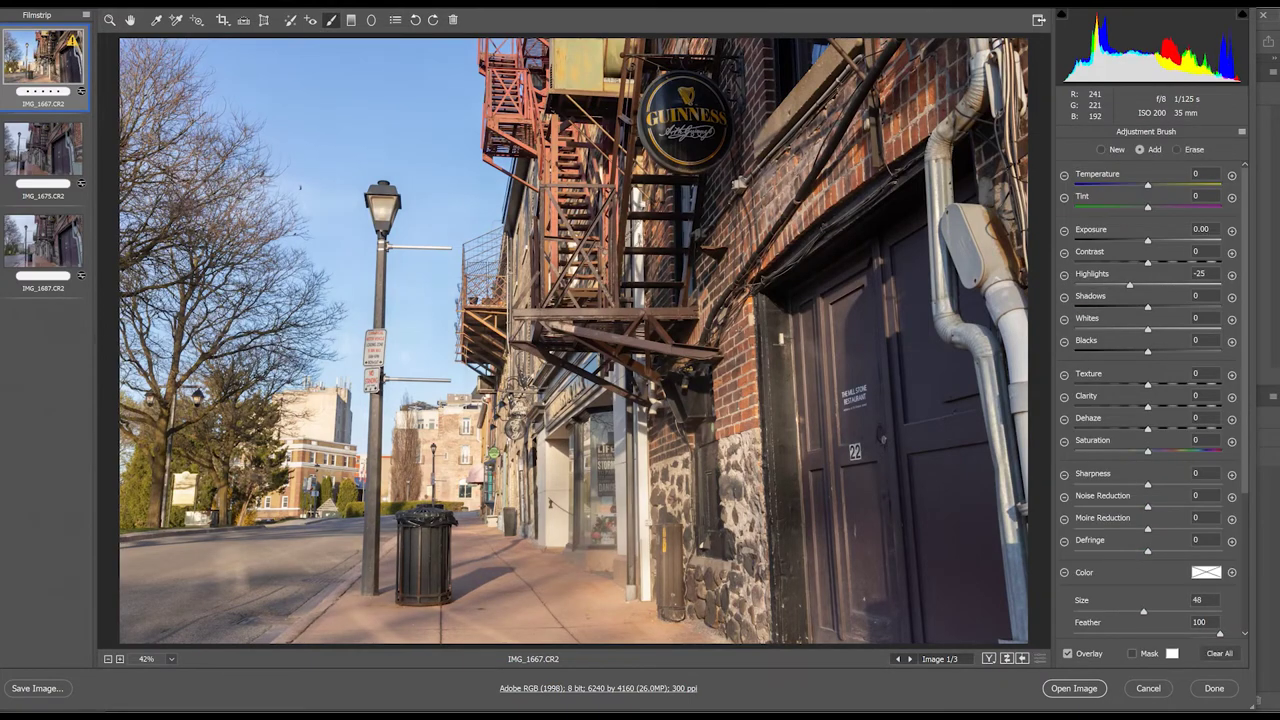
pyautogui.press('h')
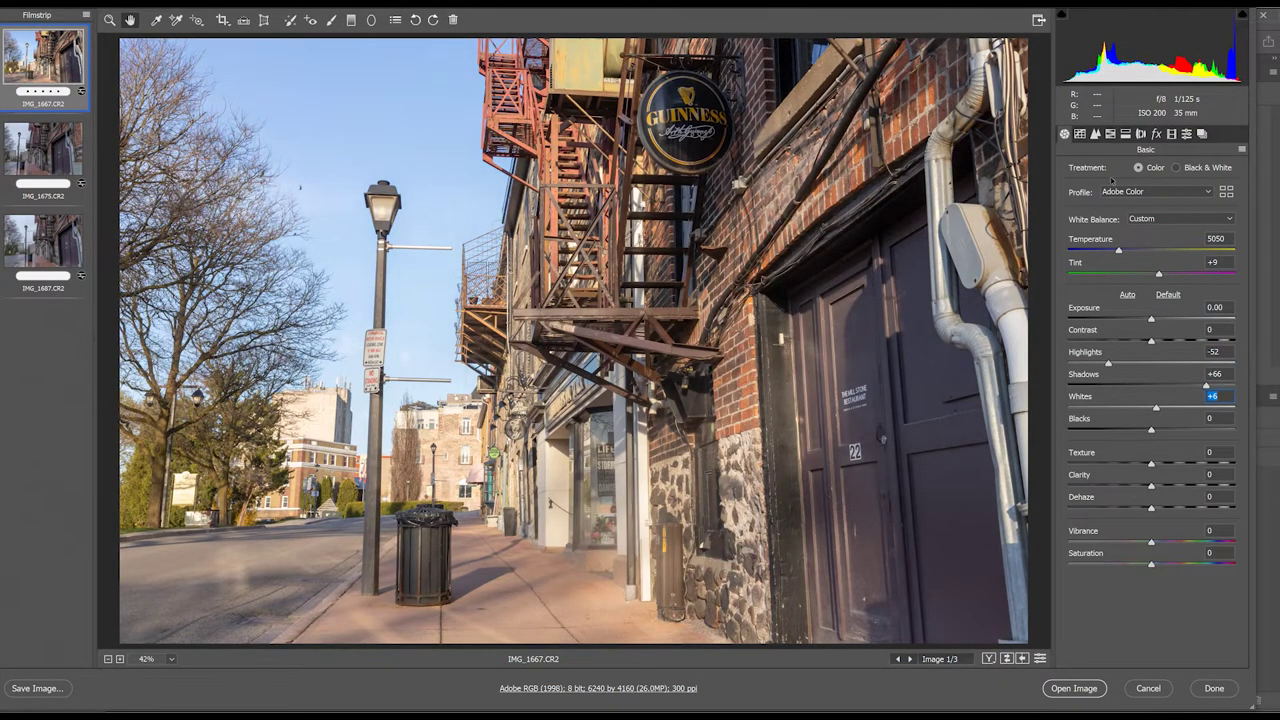
pyautogui.click(631, 278)
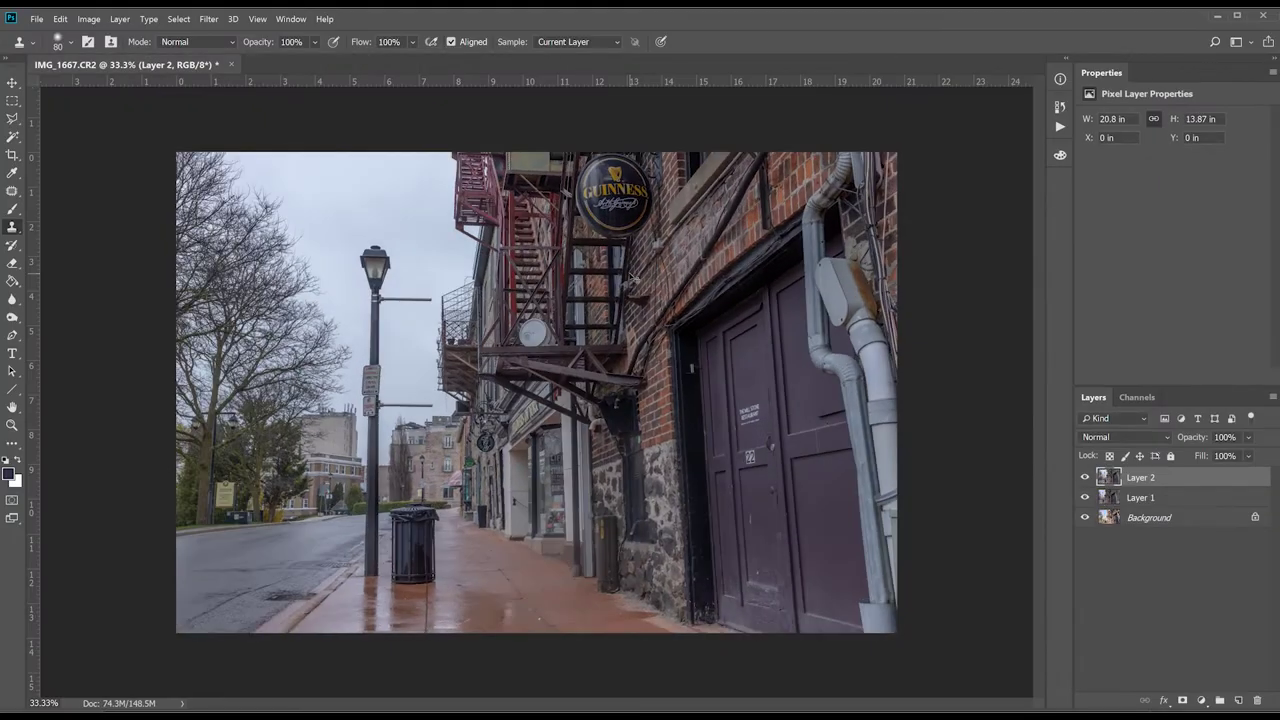
# Auto-align all three street photo layers, including the Background.
pyautogui.keyDown('shift'); pyautogui.click(1137, 498); pyautogui.keyUp('shift')
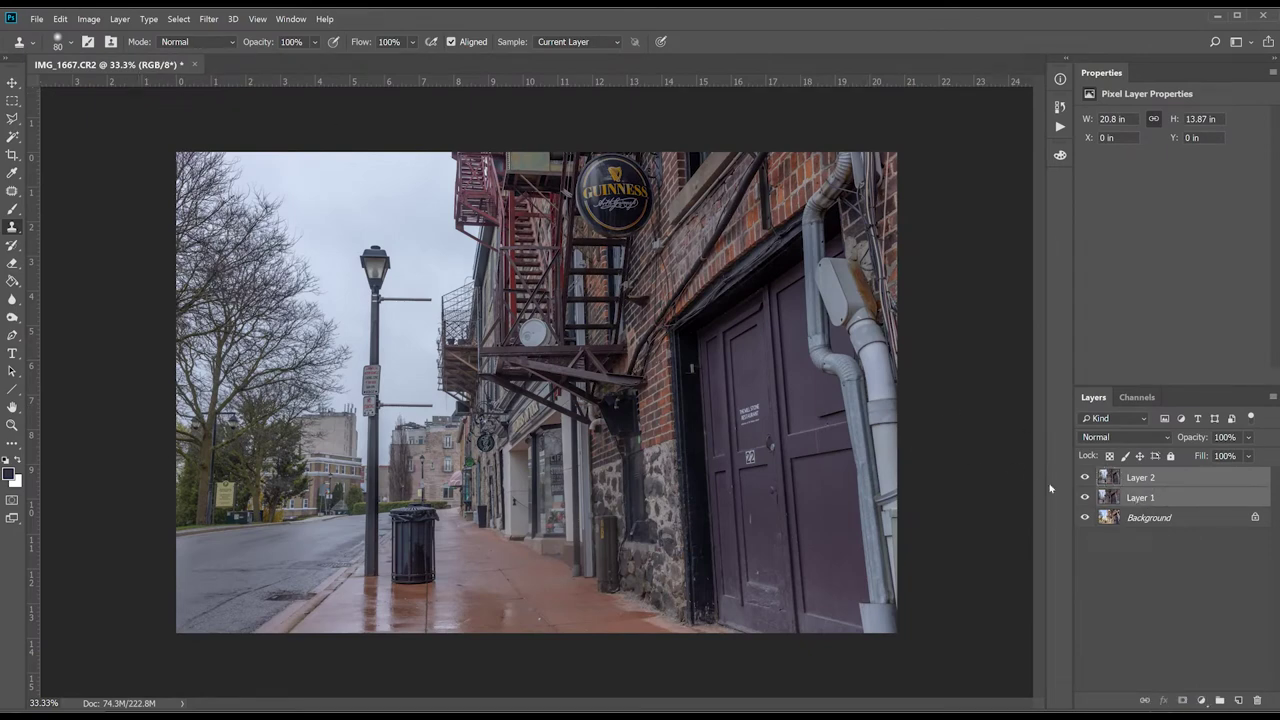
pyautogui.keyDown('shift'); pyautogui.click(1131, 520); pyautogui.keyUp('shift')
pyautogui.click(60, 19)
pyautogui.click(125, 250)
pyautogui.click(794, 153)
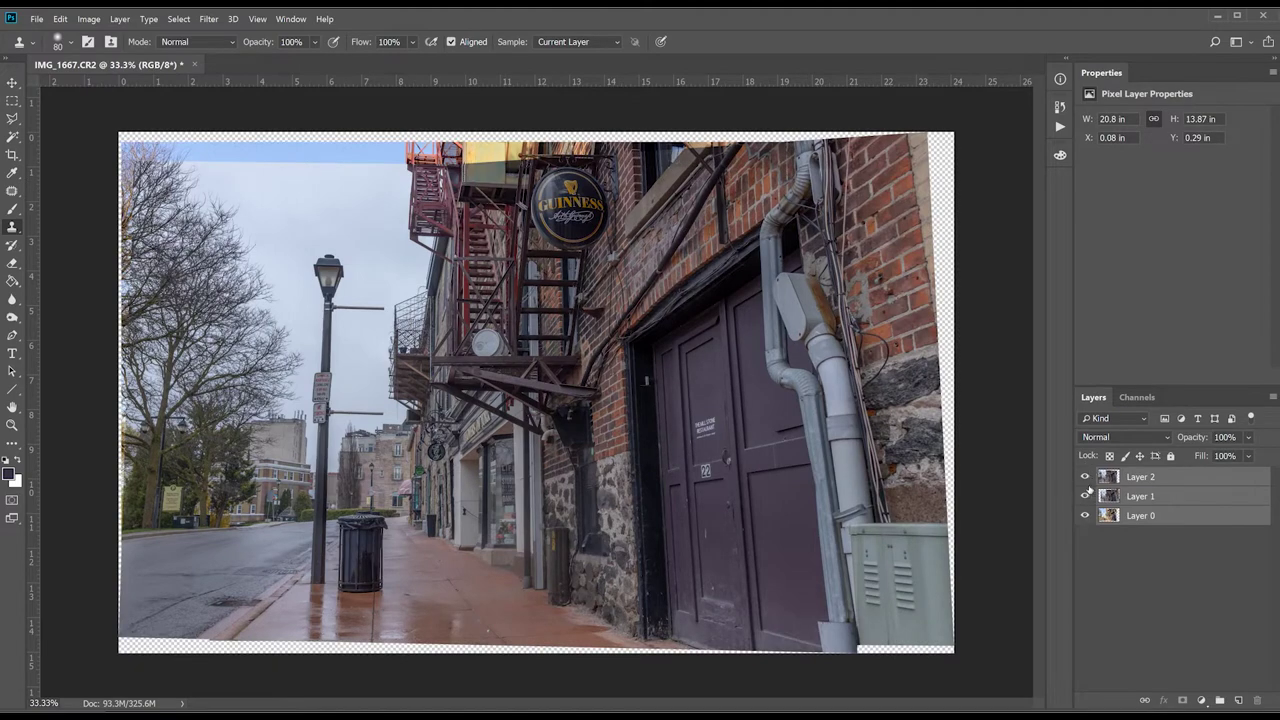
# Toggle Layer 2 and Layer 0 visibility to compare the overcast and sunny shots.
pyautogui.click(1085, 476)
pyautogui.click(1085, 496)
pyautogui.click(1085, 477)
pyautogui.click(1085, 515)
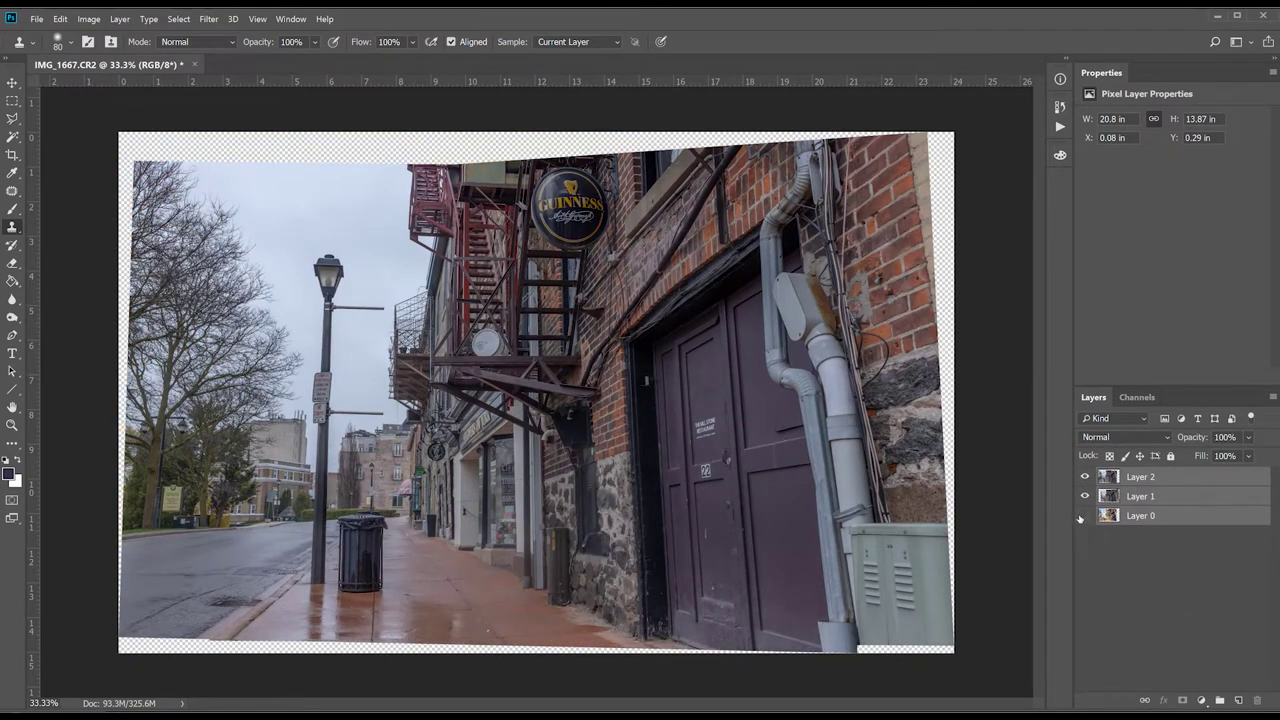
pyautogui.click(1085, 477)
pyautogui.click(1085, 477)
# Add a white mask to Layer 2, paint on it, and reposition its street image.
pyautogui.click(1108, 477)
pyautogui.click(1182, 700)
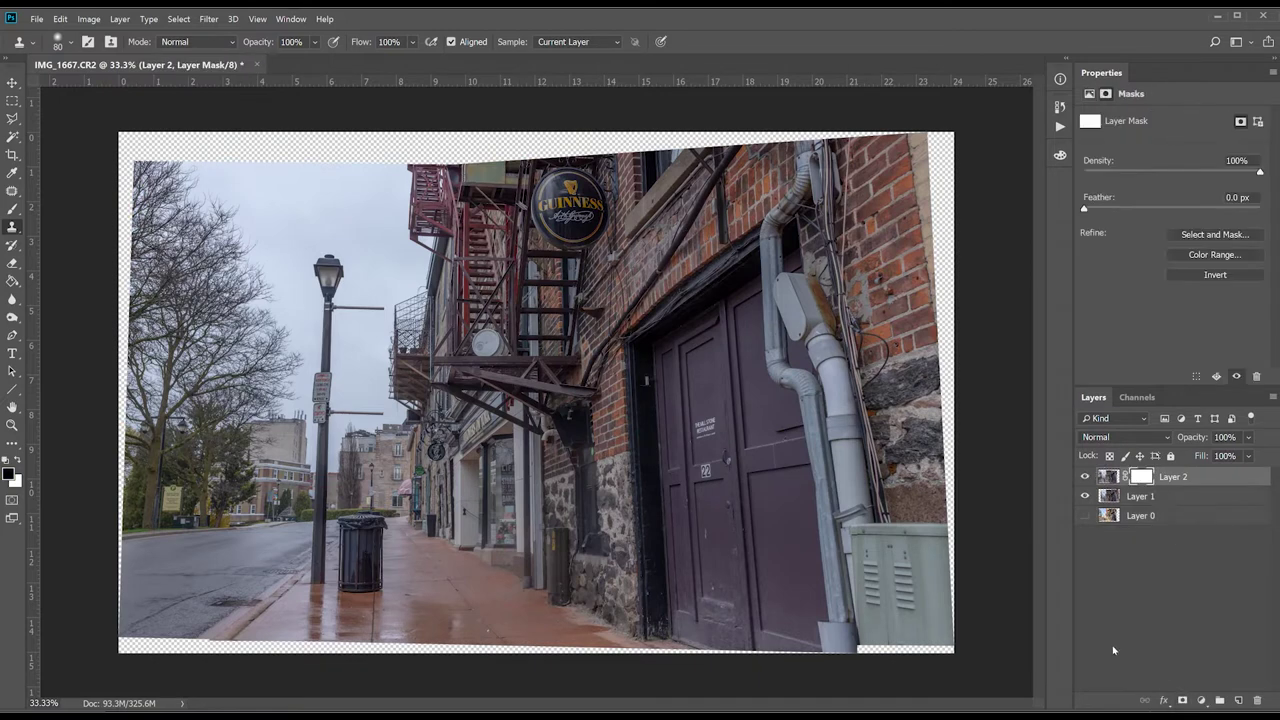
pyautogui.press('b')
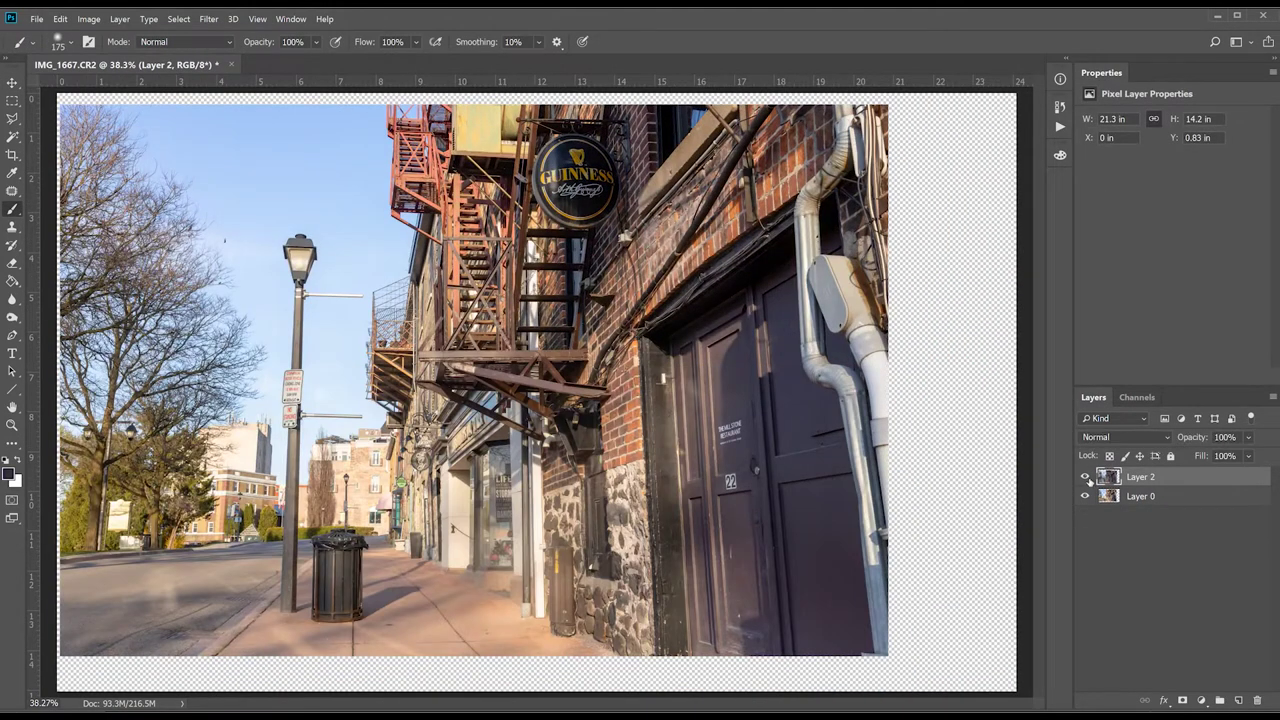
pyautogui.click(1086, 477)
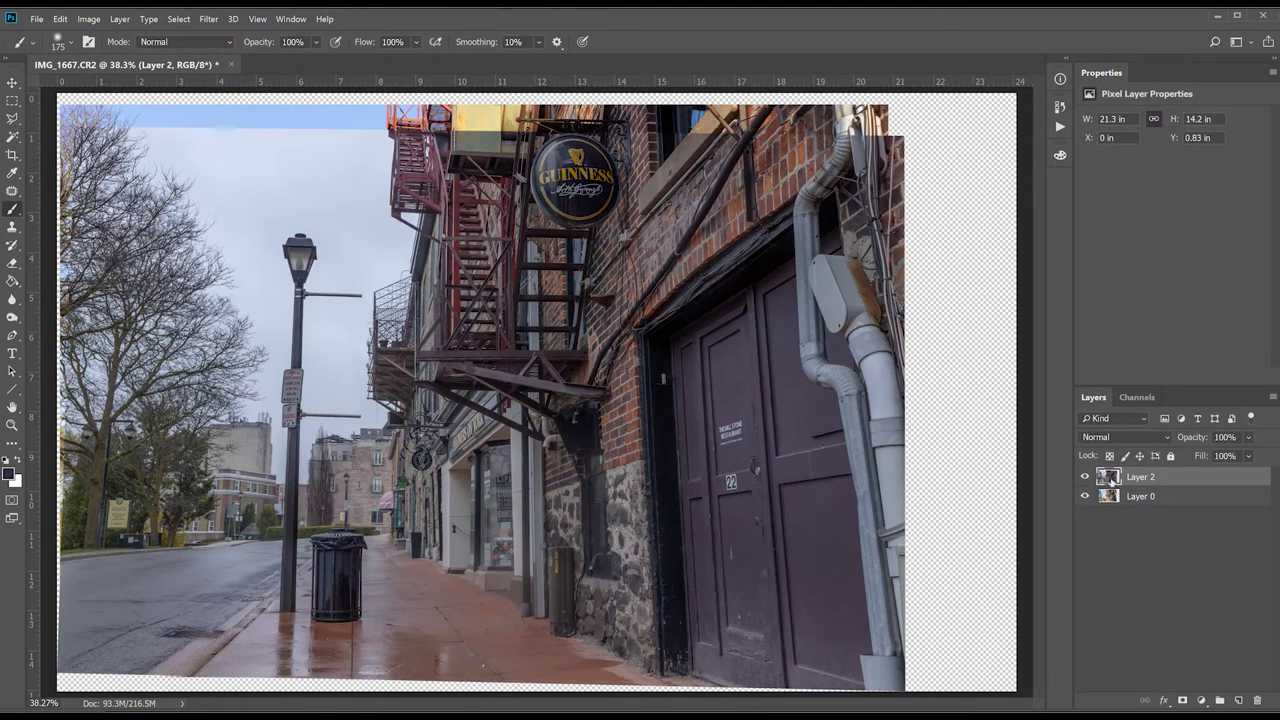
pyautogui.click(1183, 700)
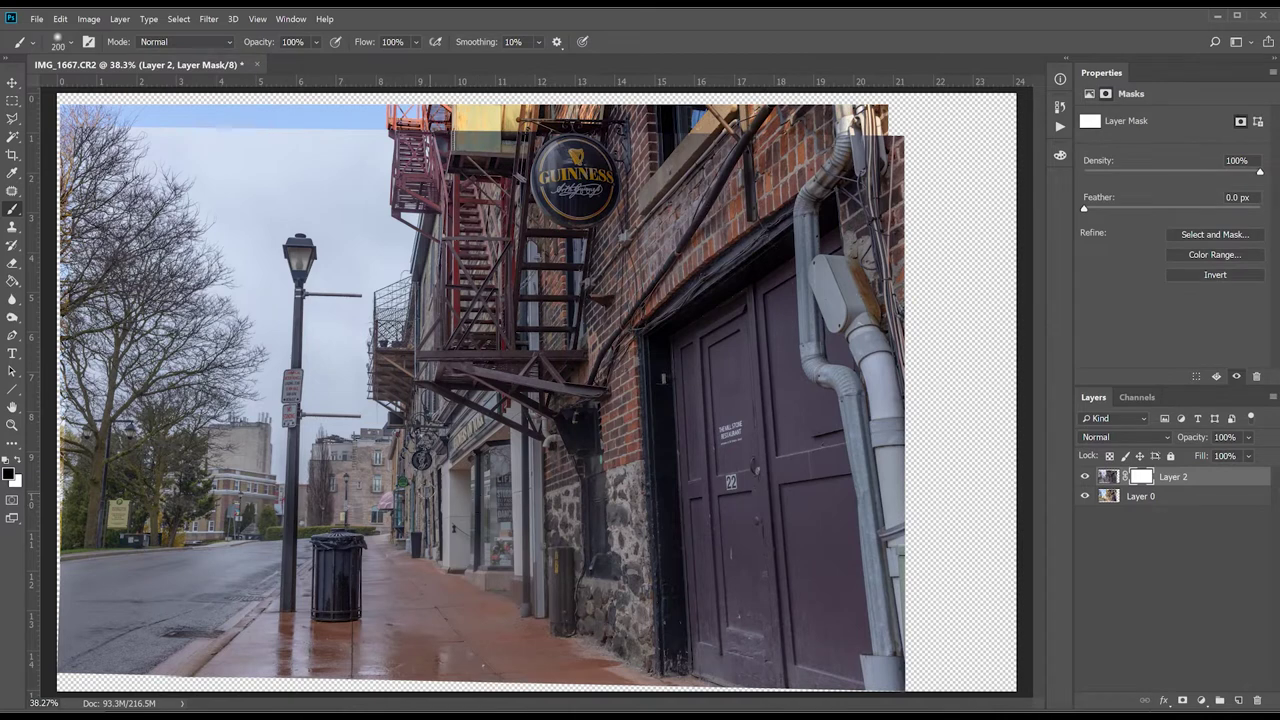
pyautogui.press('v')
pyautogui.moveTo(493, 458)
pyautogui.mouseDown()
pyautogui.moveTo(545, 268)
pyautogui.moveTo(780, 410)
pyautogui.moveTo(690, 640)
pyautogui.moveTo(398, 648)
pyautogui.moveTo(250, 456)
pyautogui.moveTo(392, 315)
pyautogui.mouseUp()
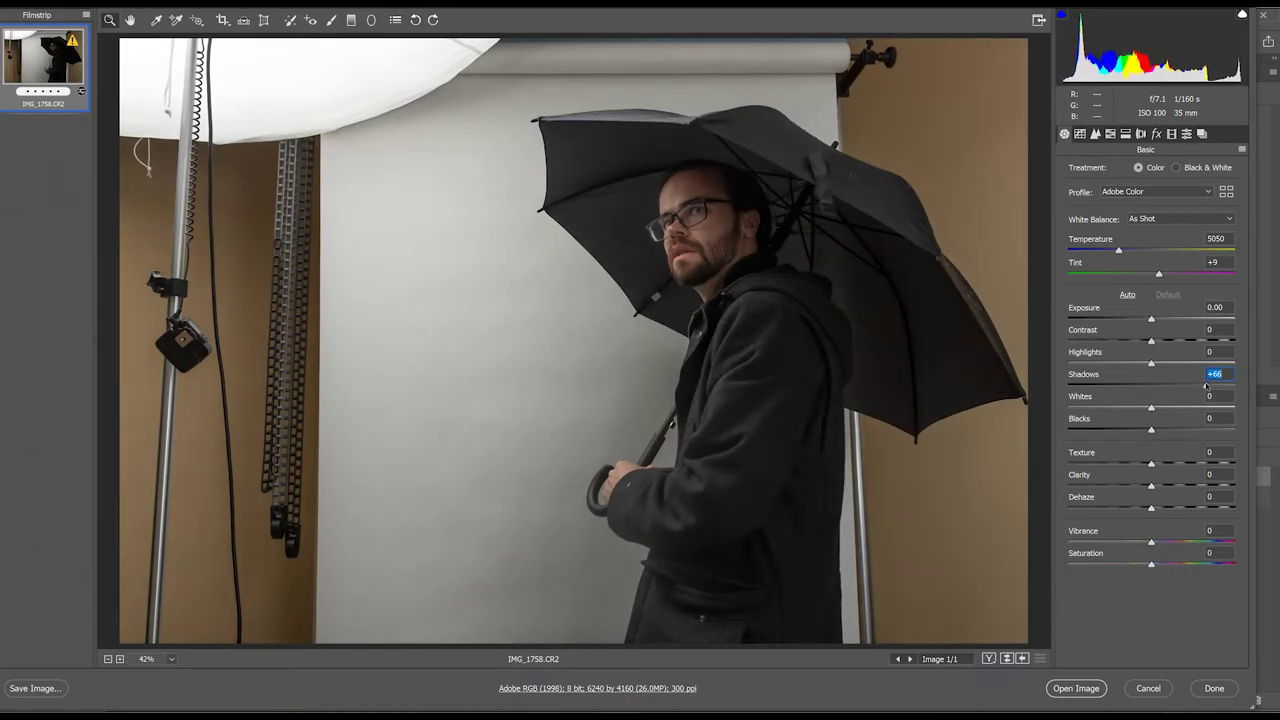
# Raise exposure to +0.55, cool temperature to 4400, lower contrast to -25 and lift shadows to +78.
pyautogui.moveTo(1206, 386); pyautogui.dragTo(1208, 386)
pyautogui.moveTo(1151, 319); pyautogui.dragTo(1160, 319)
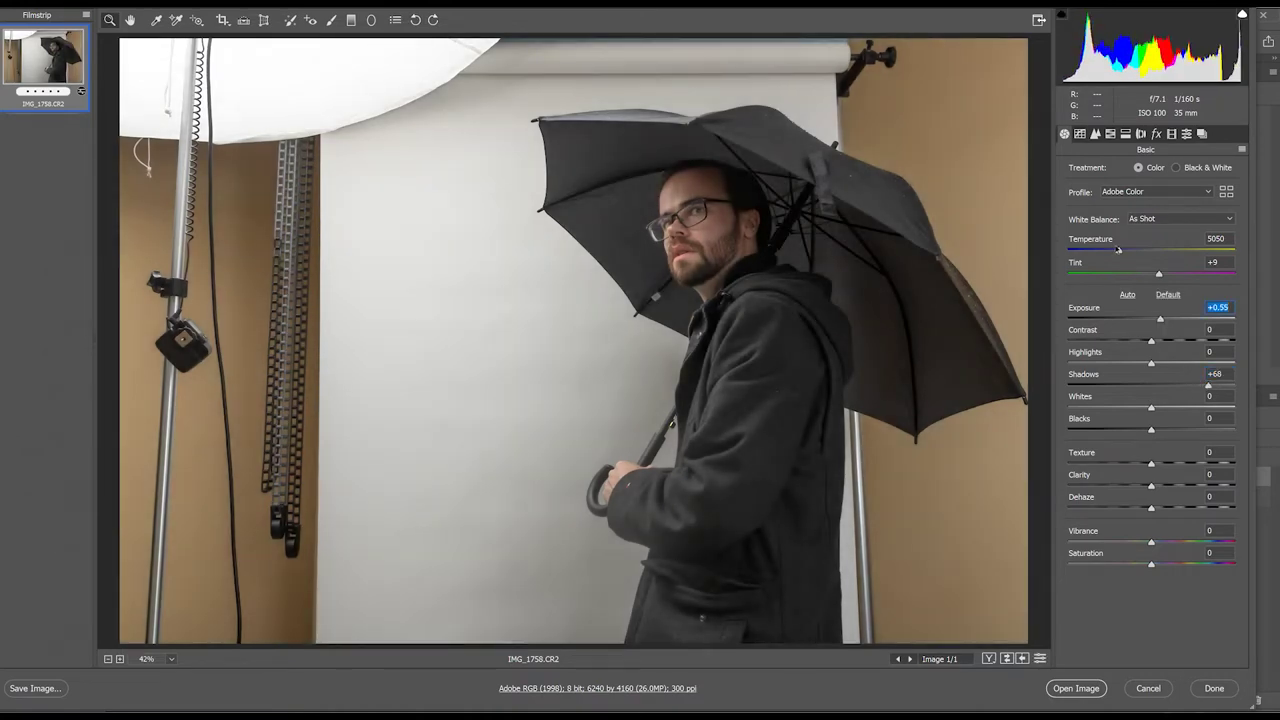
pyautogui.moveTo(1118, 251); pyautogui.dragTo(1107, 249)
pyautogui.moveTo(1150, 341); pyautogui.dragTo(1130, 341)
pyautogui.moveTo(1208, 386); pyautogui.dragTo(1215, 386)
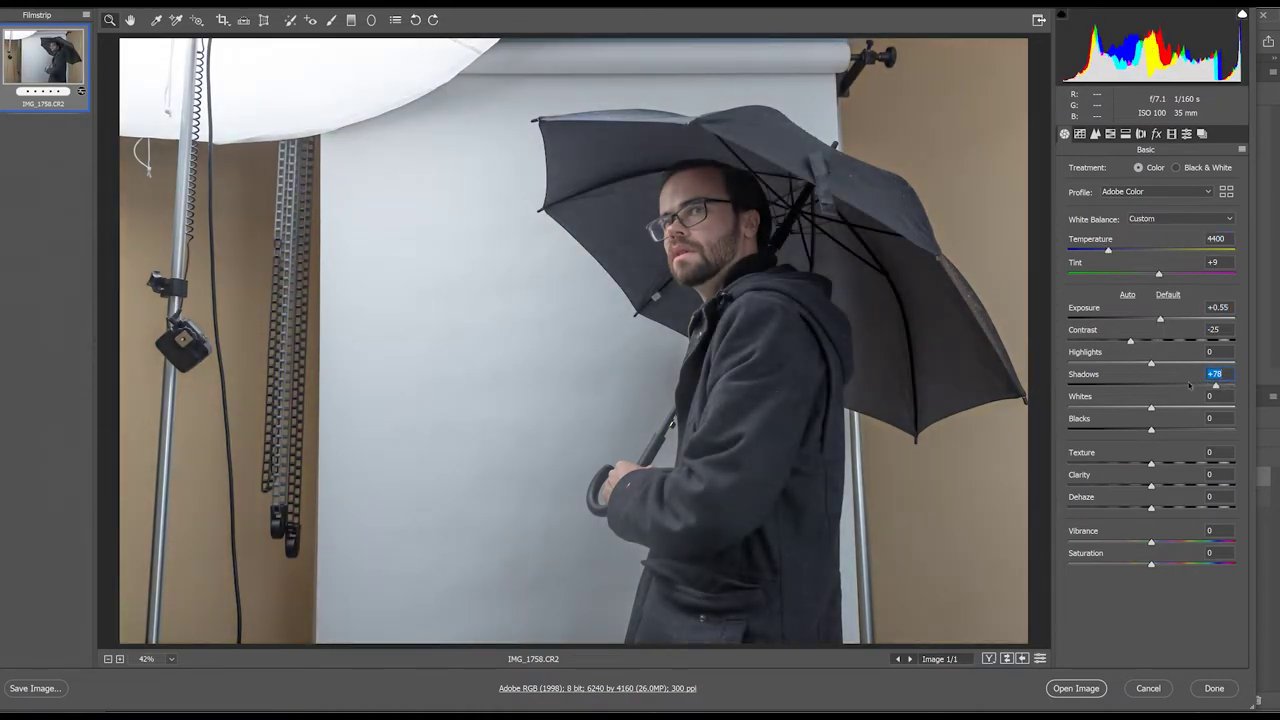
# Boost vibrance to +31, shift tint to +18 and lift shadows further to +85.
pyautogui.moveTo(607, 317); pyautogui.dragTo(1036, 168)
pyautogui.moveTo(1151, 542); pyautogui.dragTo(1176, 542)
pyautogui.moveTo(1159, 273); pyautogui.dragTo(1166, 273)
pyautogui.moveTo(1216, 385); pyautogui.dragTo(1221, 385)
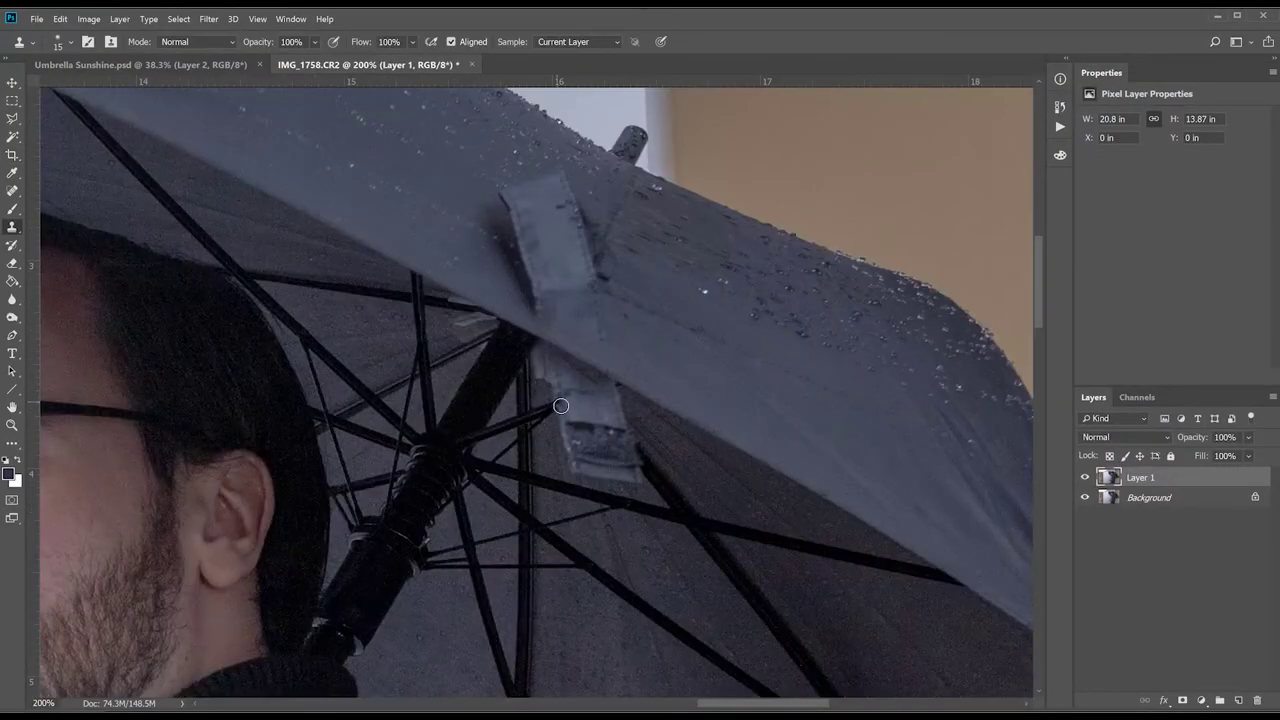
# Clone out the light strap tag under the umbrella and refine the man's selection around the hand with the Lasso.
pyautogui.moveTo(561, 406)
pyautogui.mouseDown()
pyautogui.moveTo(600, 400)
pyautogui.moveTo(640, 480)
pyautogui.moveTo(690, 475)
pyautogui.mouseUp()
pyautogui.moveTo(598, 418)
pyautogui.mouseDown()
pyautogui.moveTo(552, 396)
pyautogui.moveTo(543, 351)
pyautogui.mouseUp()
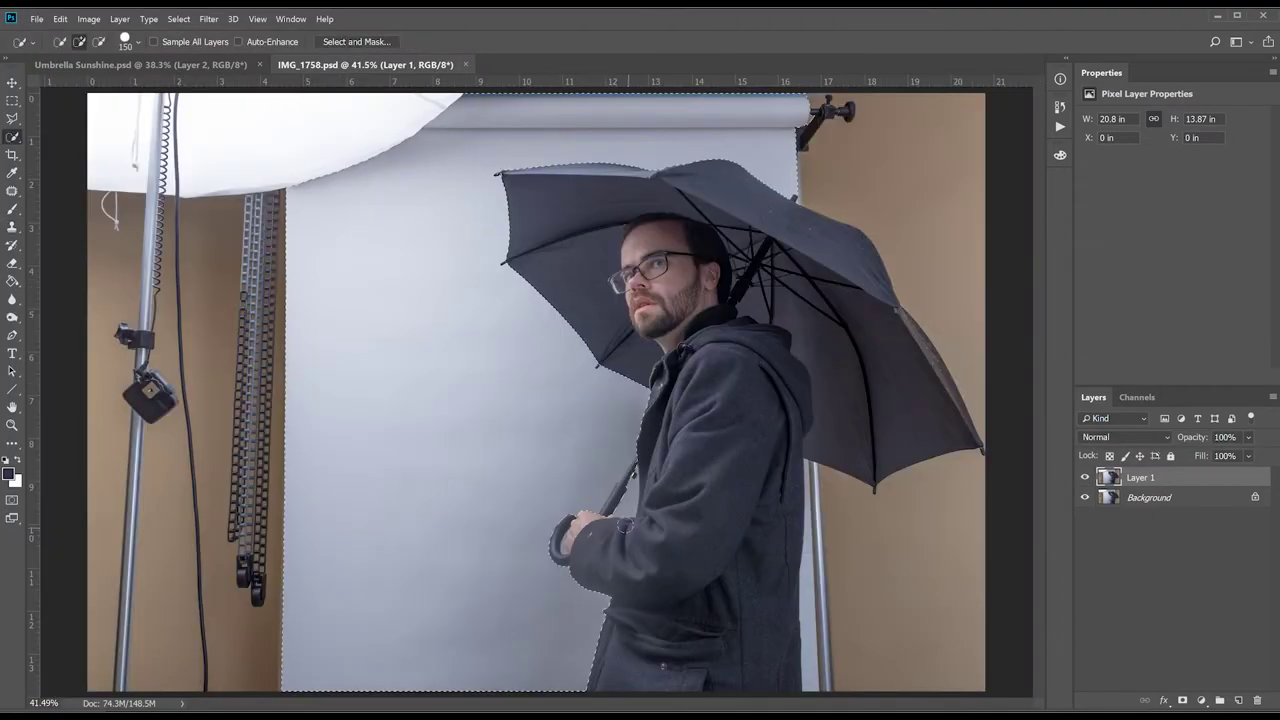
pyautogui.scroll(4, 633, 492)
pyautogui.moveTo(216, 596); pyautogui.dragTo(387, 367)
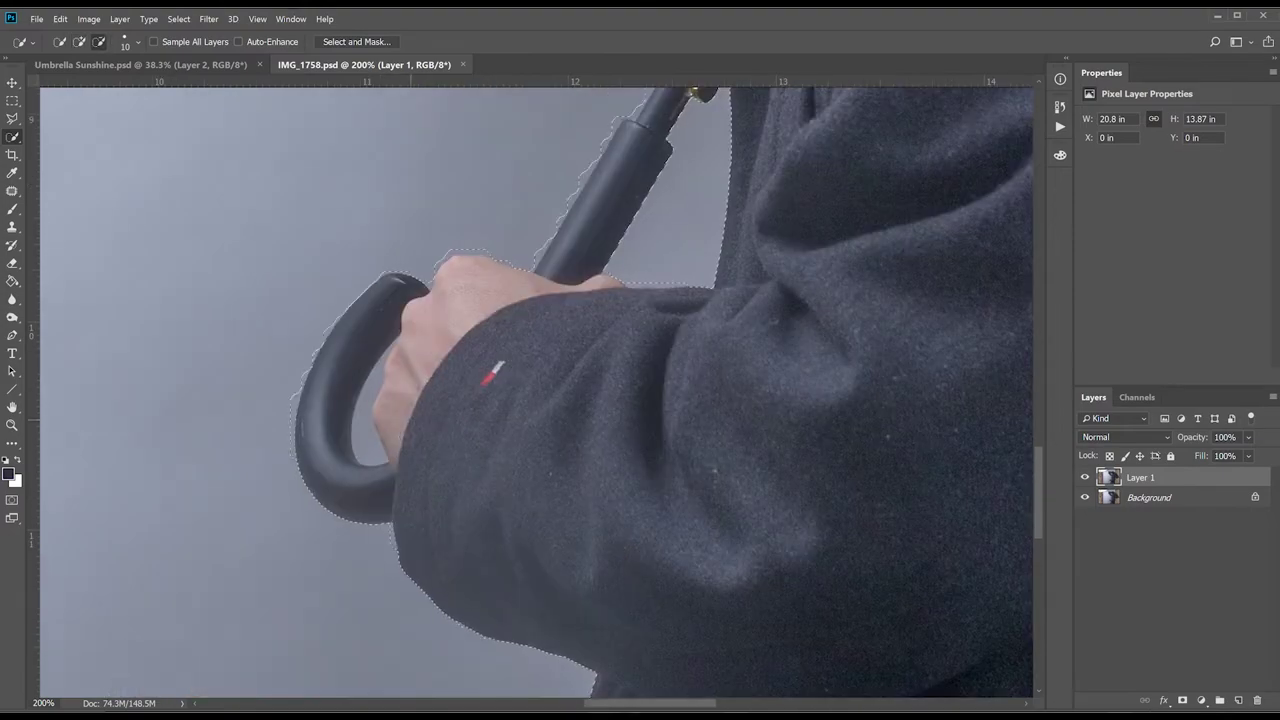
pyautogui.press('l')
pyautogui.scroll(5, 671, 229)
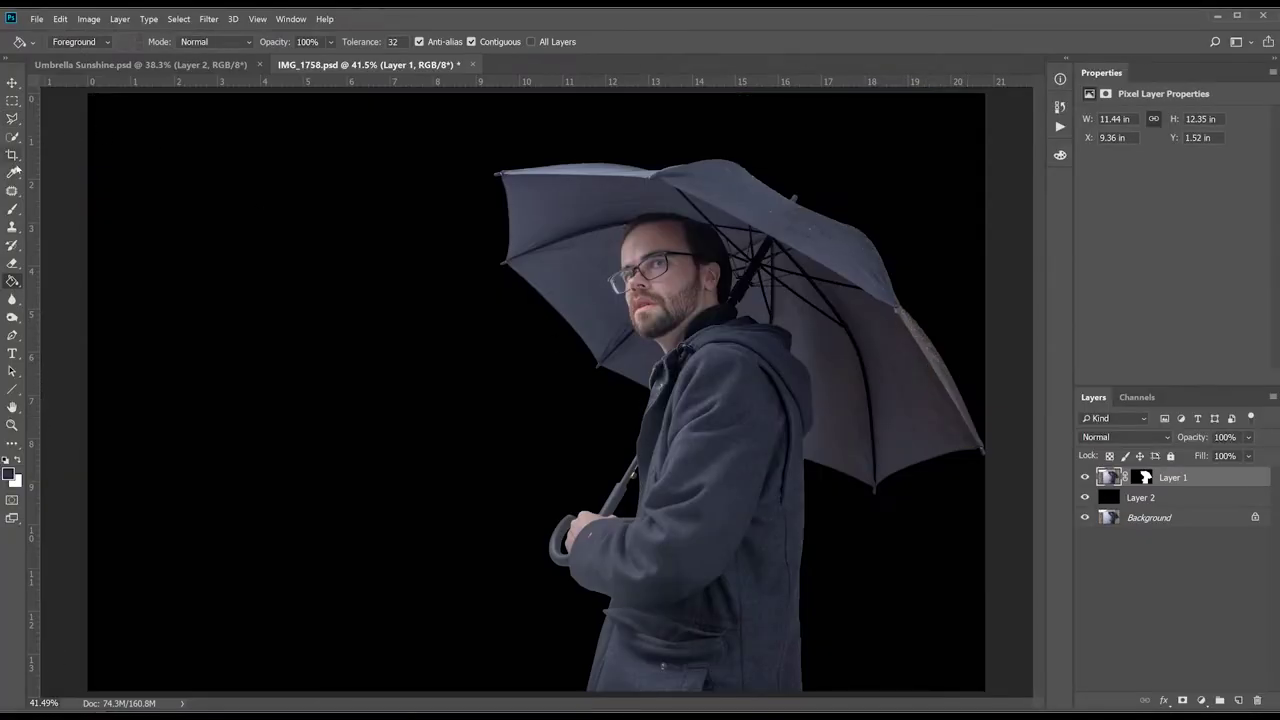
pyautogui.click(12, 208)
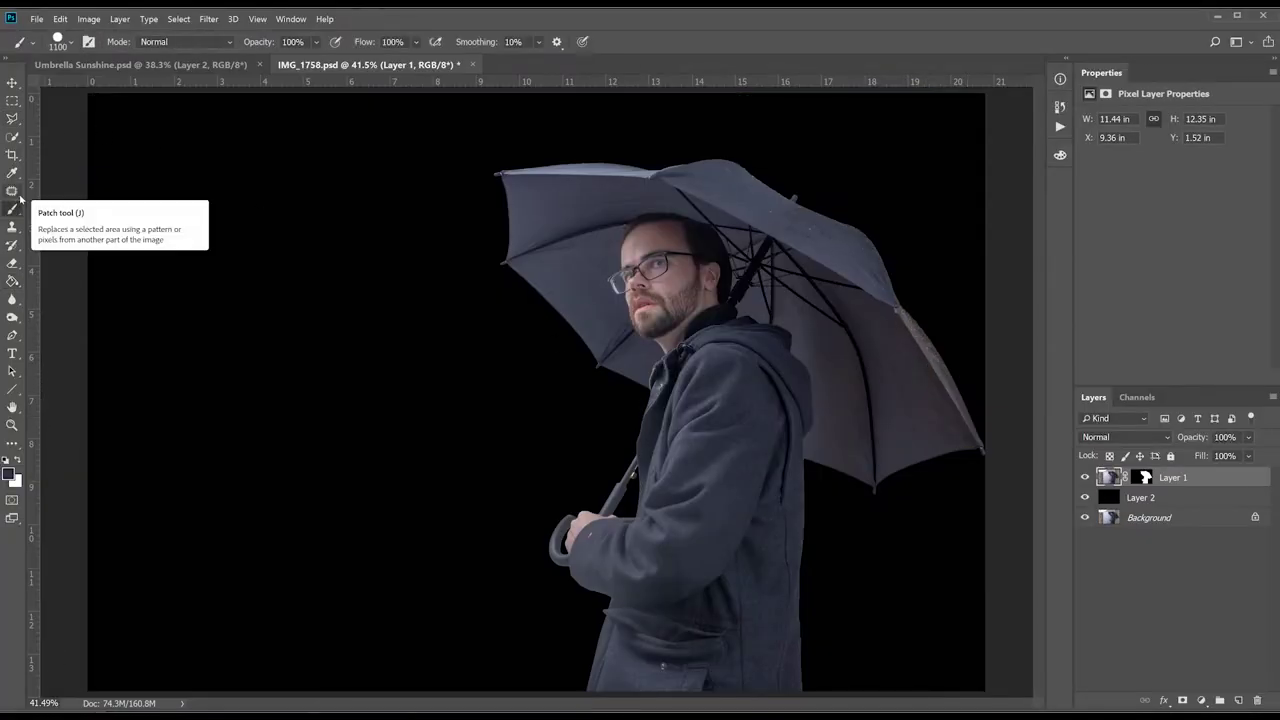
# Set the brush to Color blend mode for the coat and save the cut-out document.
pyautogui.click(190, 41)
pyautogui.click(172, 388)
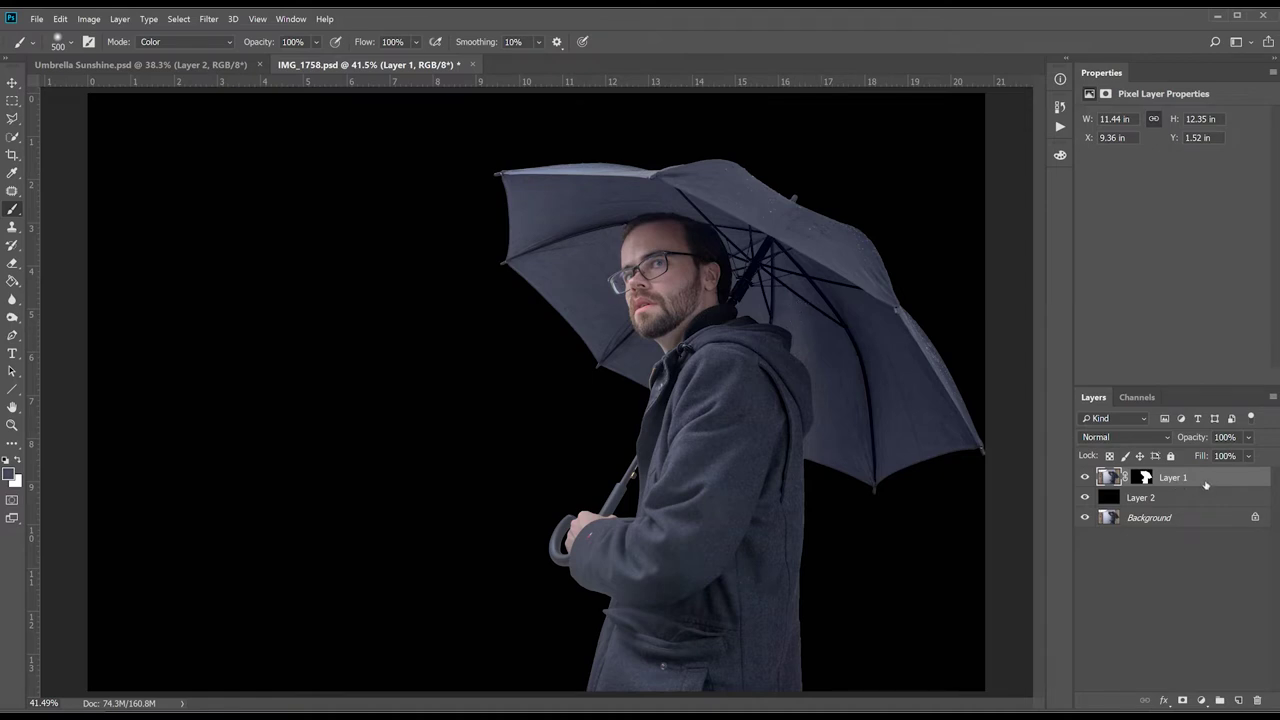
pyautogui.click(10, 318)
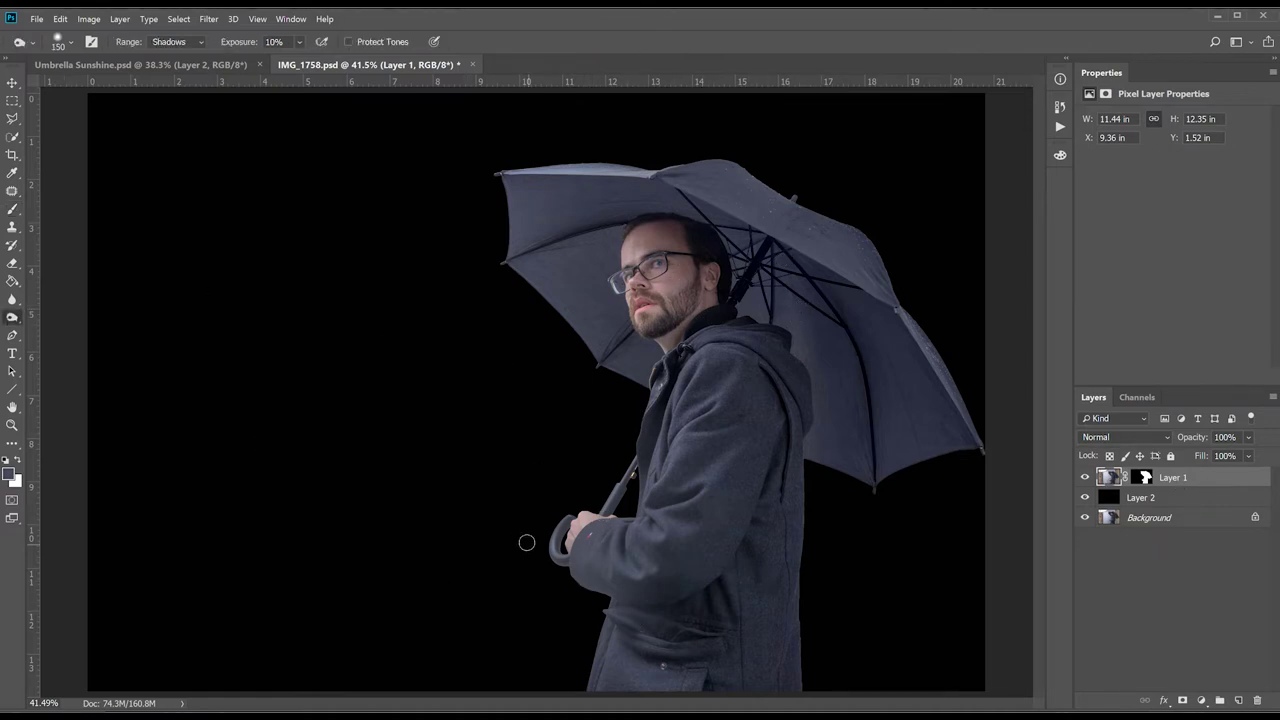
pyautogui.hotkey('ctrl', 's')
# Dodge the lower coat's shadows at 14% exposure with a 500 brush, then sponge-desaturate it.
pyautogui.click(176, 42)
pyautogui.click(166, 55)
pyautogui.moveTo(249, 43); pyautogui.dragTo(253, 43)
pyautogui.press('[')
pyautogui.press('[')
pyautogui.press('[')
pyautogui.press('[')
pyautogui.press('[')
pyautogui.press('[')
pyautogui.moveTo(640, 540); pyautogui.dragTo(570, 578)
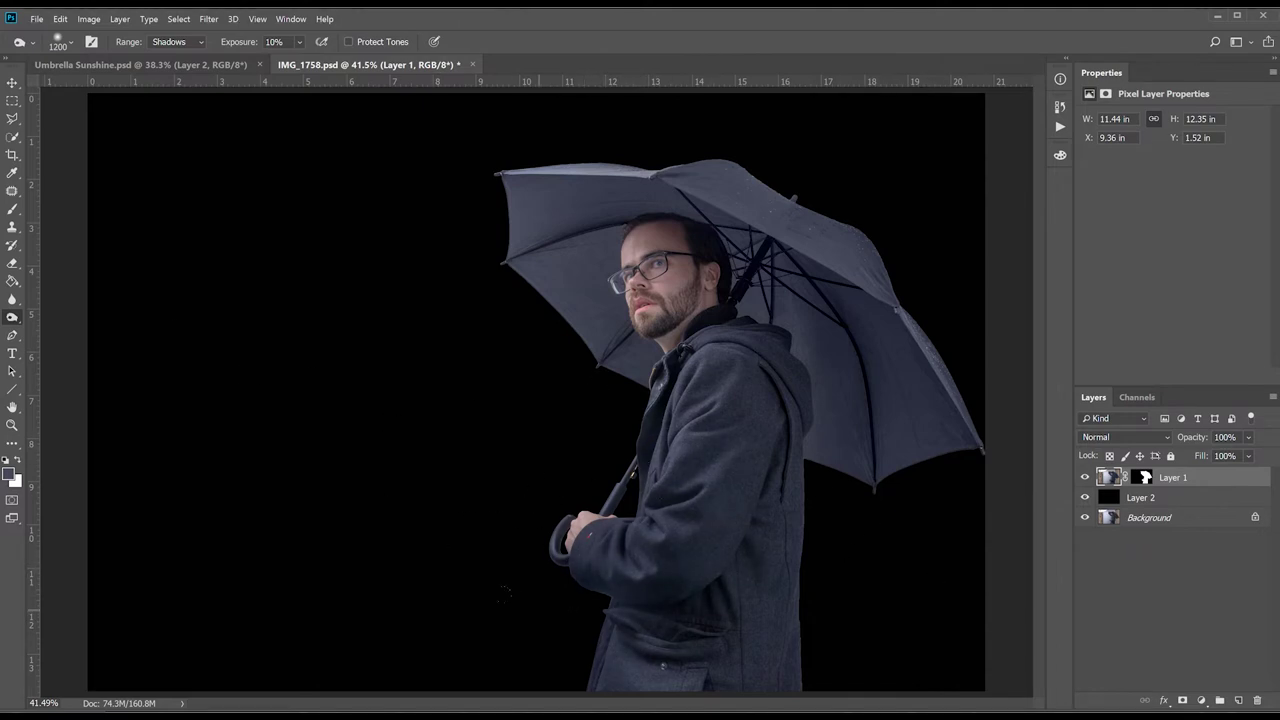
pyautogui.hotkey('shift', 'o')
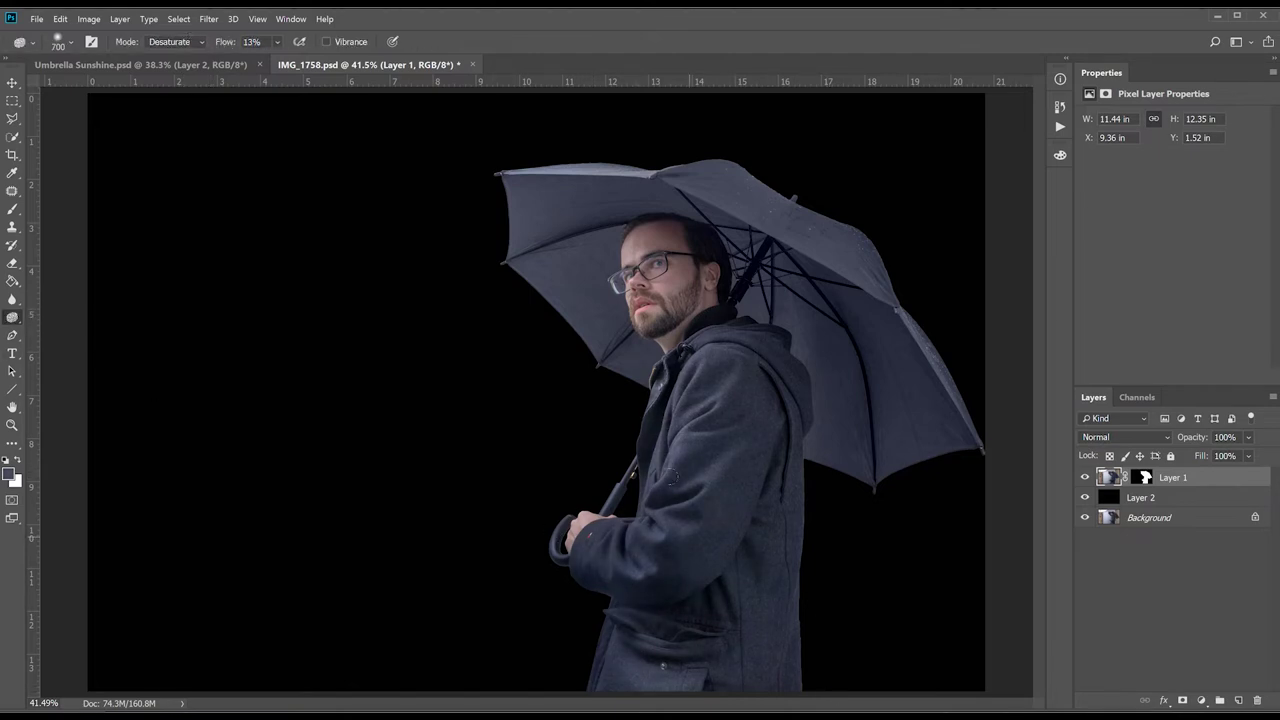
# Drag the cut-out man into Umbrella Sunshine.psd and shift him left to line up with the street.
pyautogui.press('v')
pyautogui.moveTo(1160, 477); pyautogui.dragTo(920, 420)
pyautogui.moveTo(670, 405); pyautogui.dragTo(595, 400)
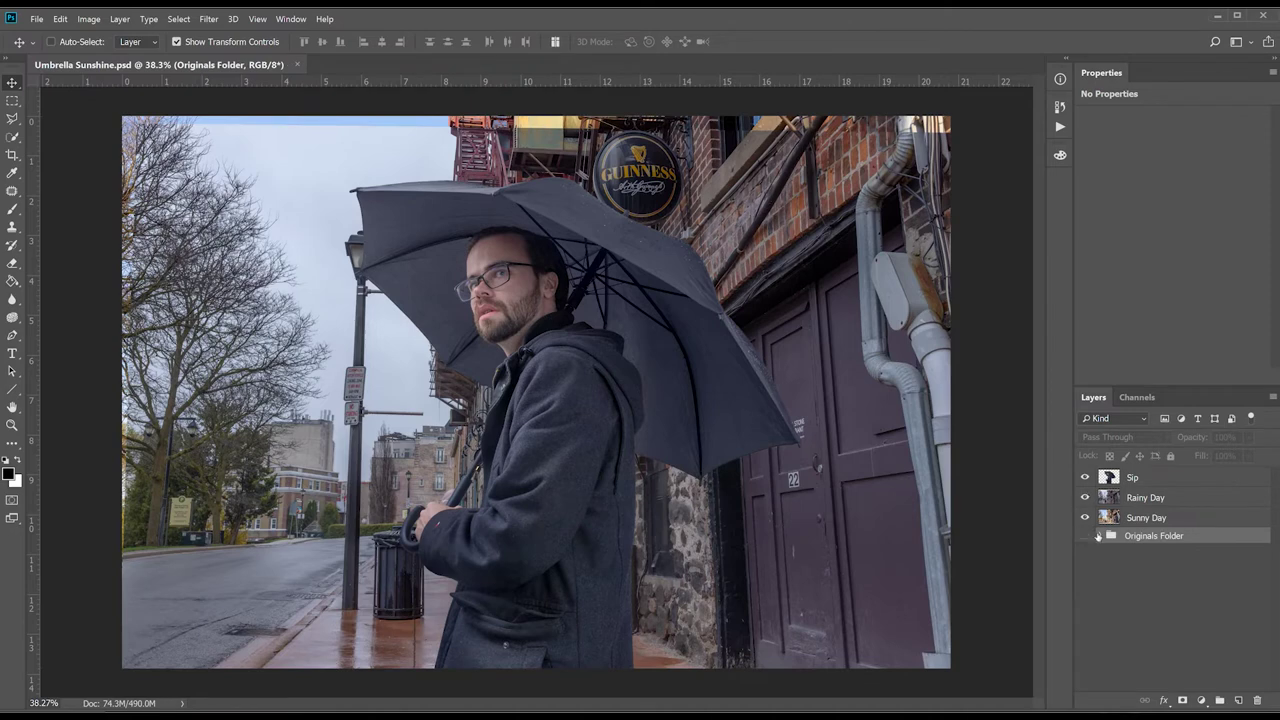
# Load the umbrella outline from Umbrella Original's mask and target the Sip layer.
pyautogui.click(1098, 537)
pyautogui.keyDown('ctrl'); pyautogui.click(1152, 554); pyautogui.keyUp('ctrl')
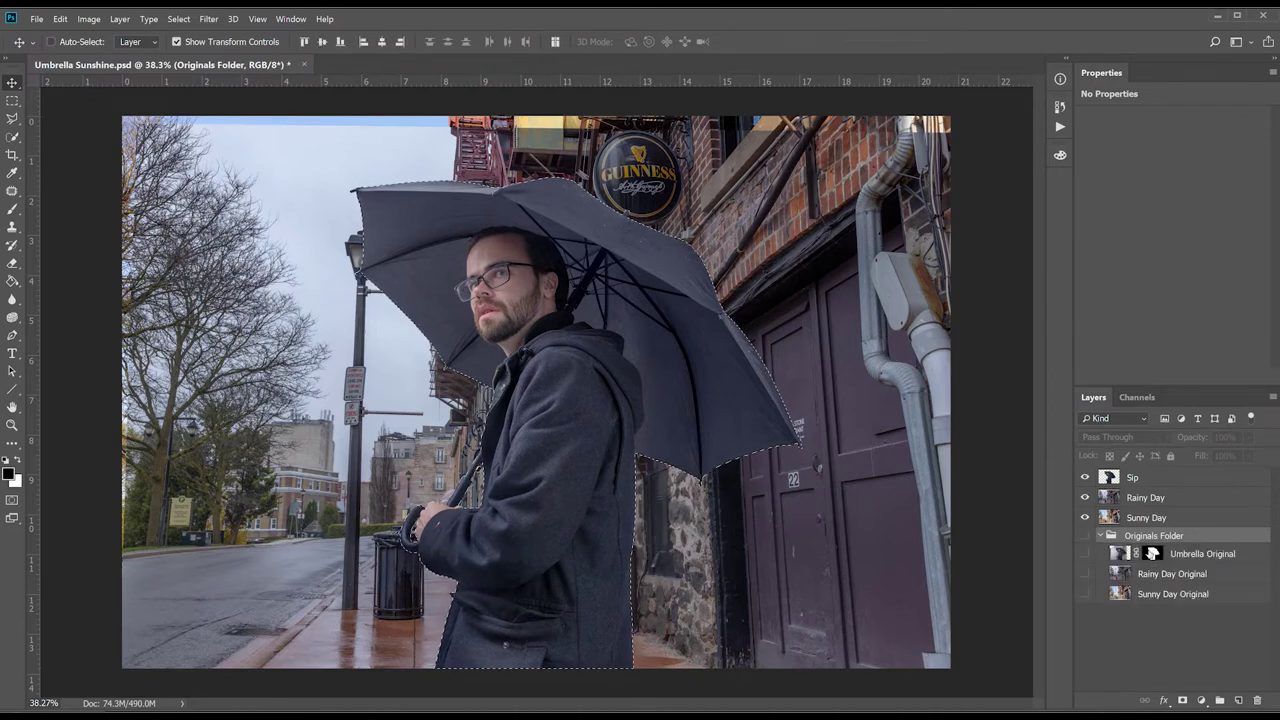
pyautogui.click(1099, 536)
pyautogui.click(1127, 484)
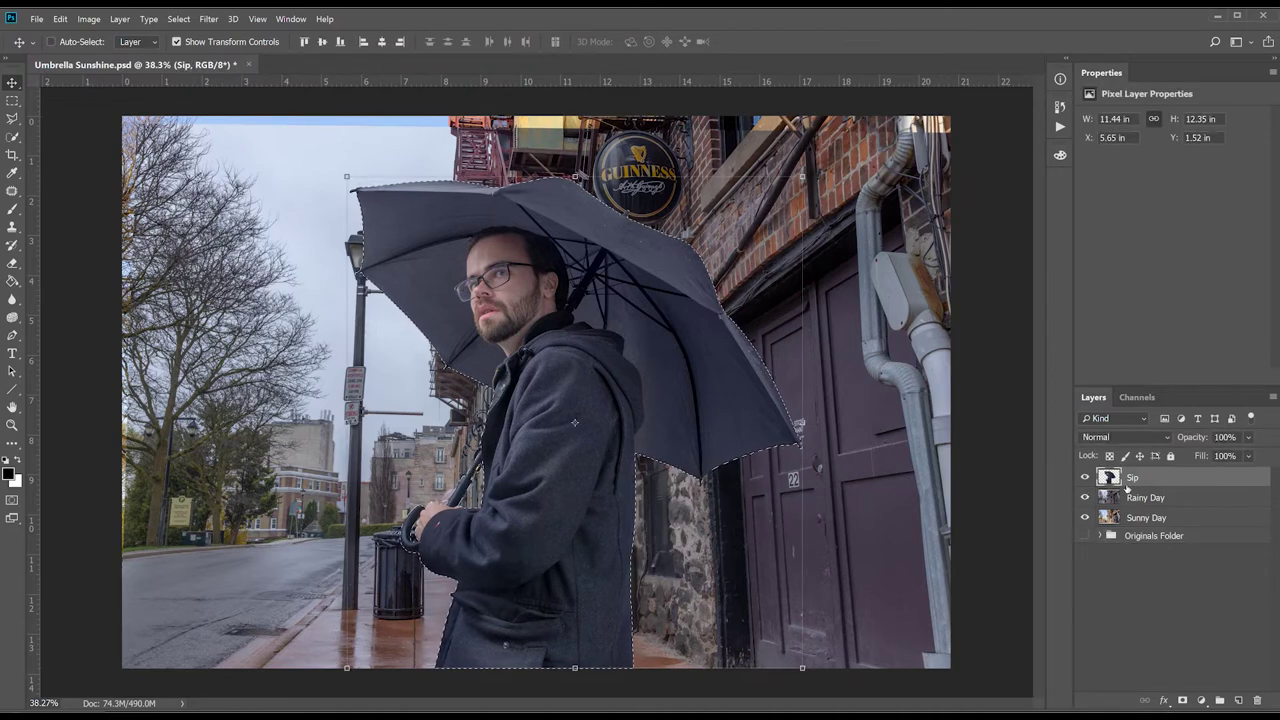
# Trace the man's hood and hair with the Polygonal Lasso to separate his head from the umbrella.
pyautogui.click(10, 118)
pyautogui.click(494, 392)
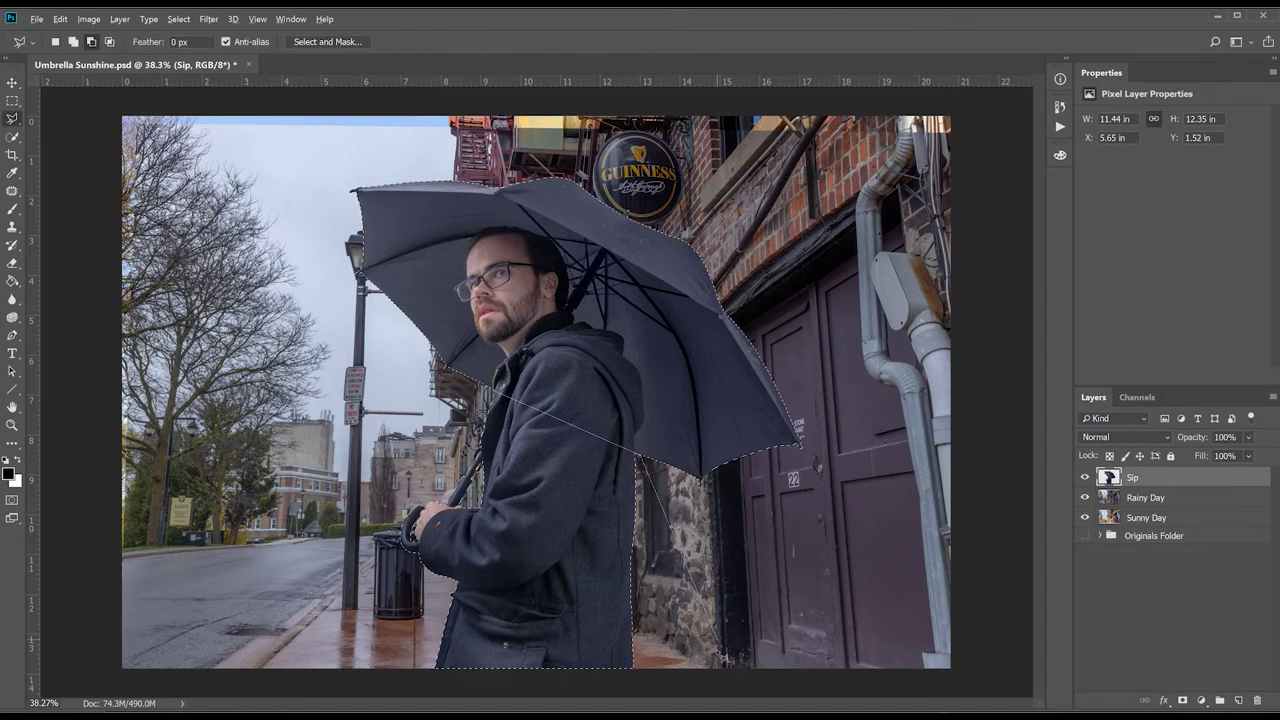
pyautogui.hotkey('ctrl', '1')
pyautogui.hotkey('ctrl', 'd')
pyautogui.hotkey('ctrl', '+')
pyautogui.hotkey('ctrl', '+')
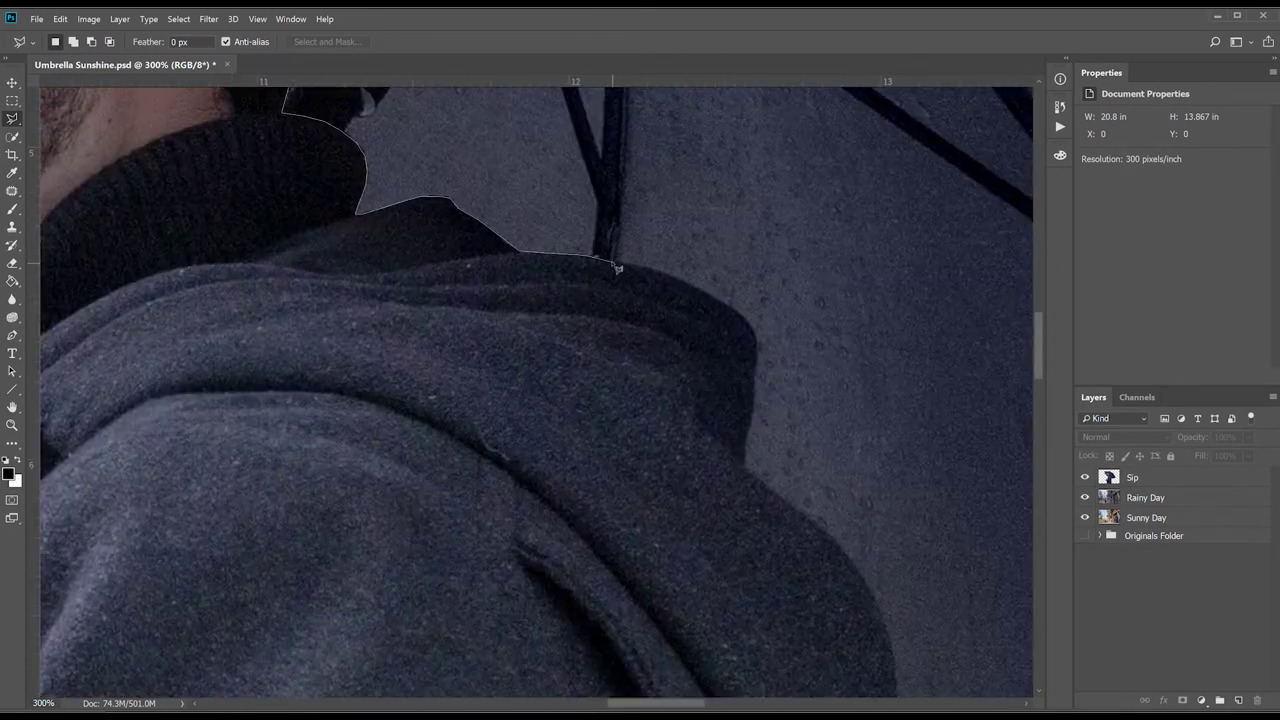
pyautogui.click(458, 108)
pyautogui.click(447, 243)
pyautogui.click(520, 300)
pyautogui.click(565, 352)
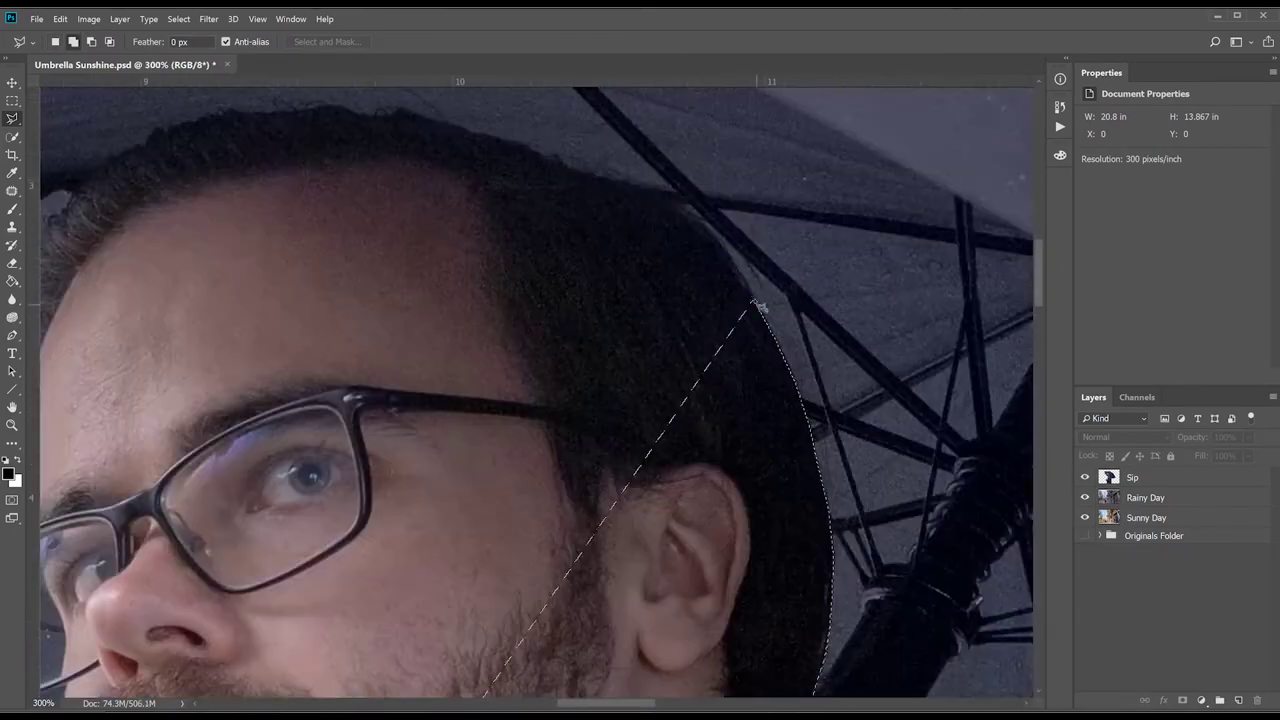
pyautogui.click(166, 129)
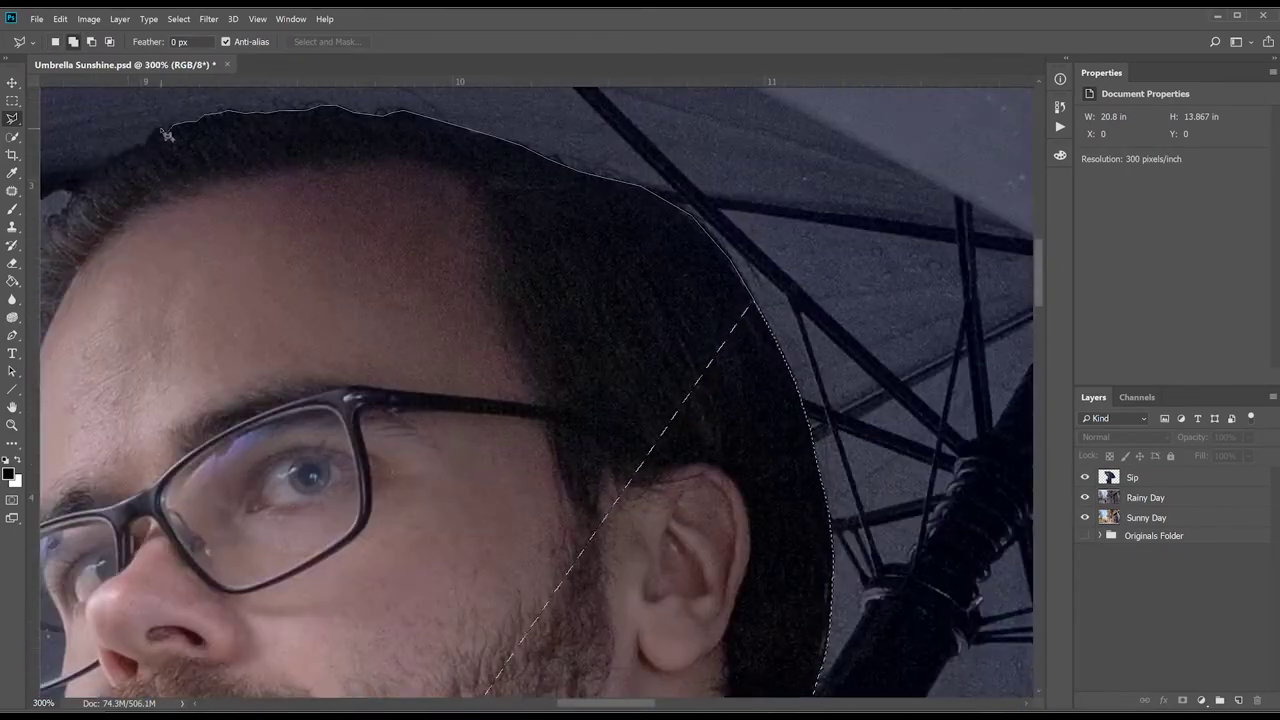
pyautogui.click(288, 275)
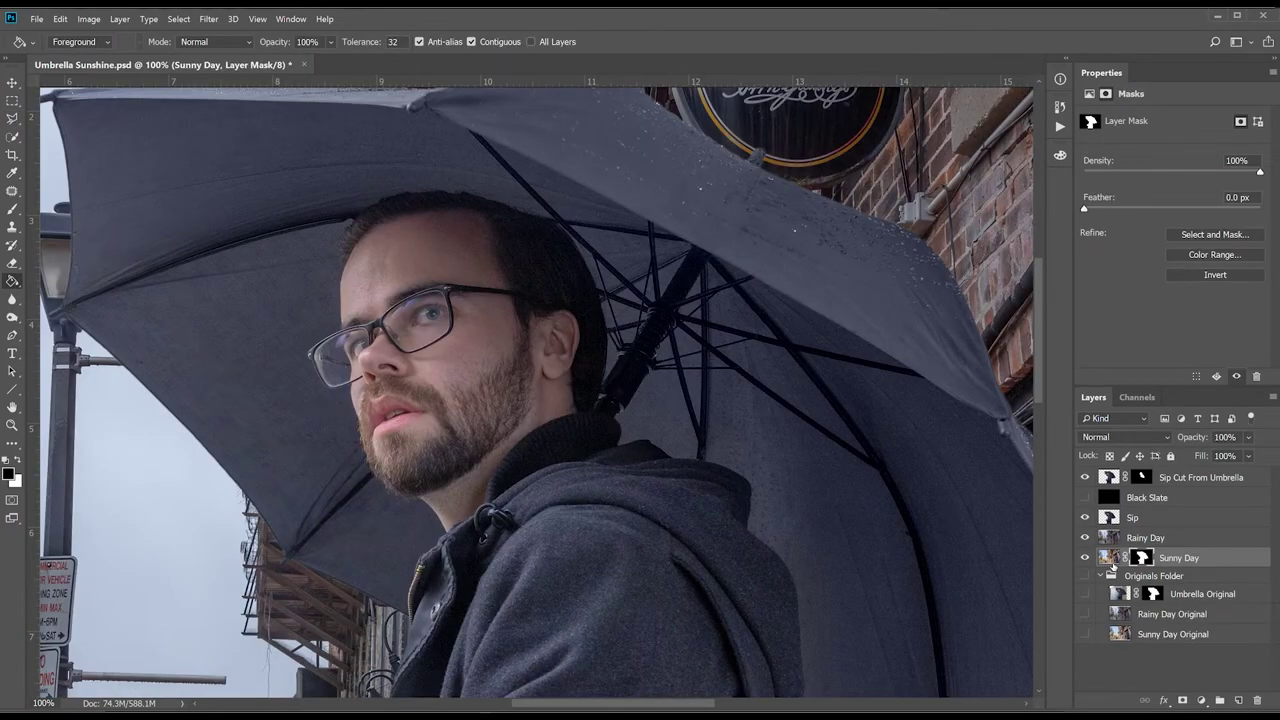
# Move Sunny Day above Sip and paint its mask with a 900 brush under the umbrella.
pyautogui.moveTo(1110, 557); pyautogui.dragTo(1110, 512)
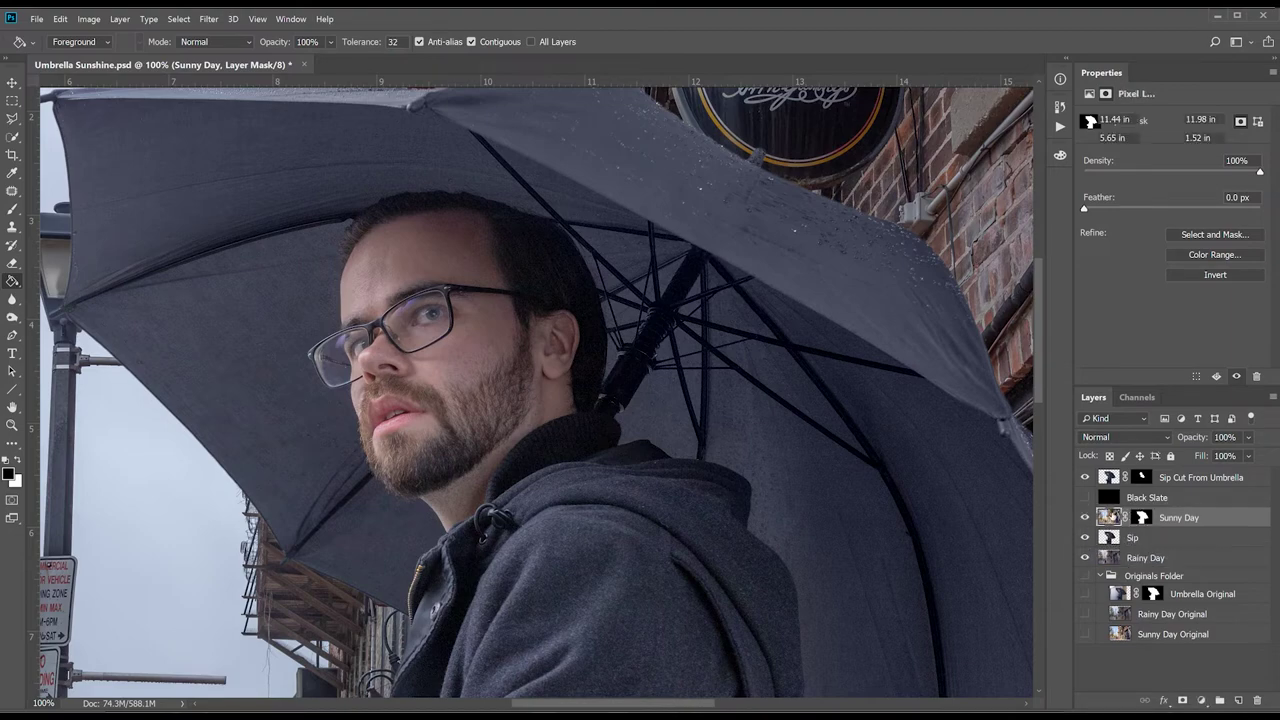
pyautogui.hotkey('ctrl', '0')
pyautogui.click(1140, 517)
pyautogui.press('b')
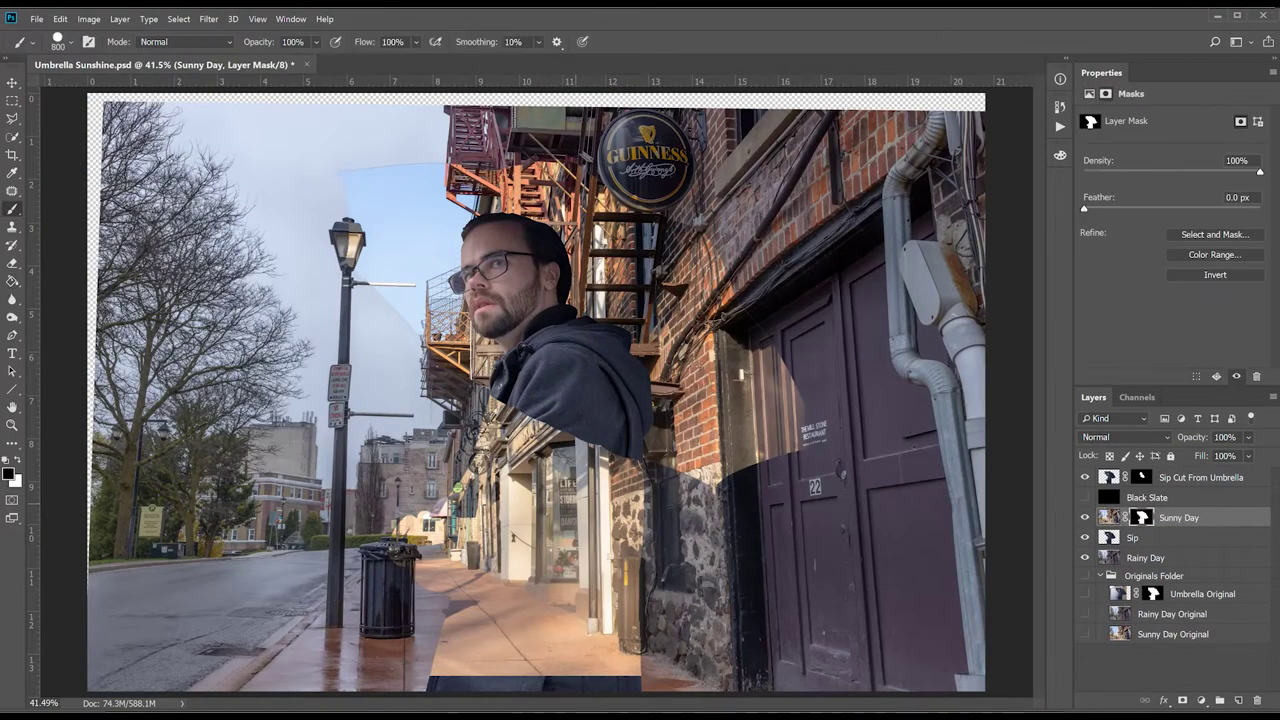
pyautogui.hotkey('ctrl', '+')
pyautogui.hotkey('ctrl', '+')
pyautogui.scroll(-2, 536, 391)
pyautogui.press(']')
pyautogui.press('\\')
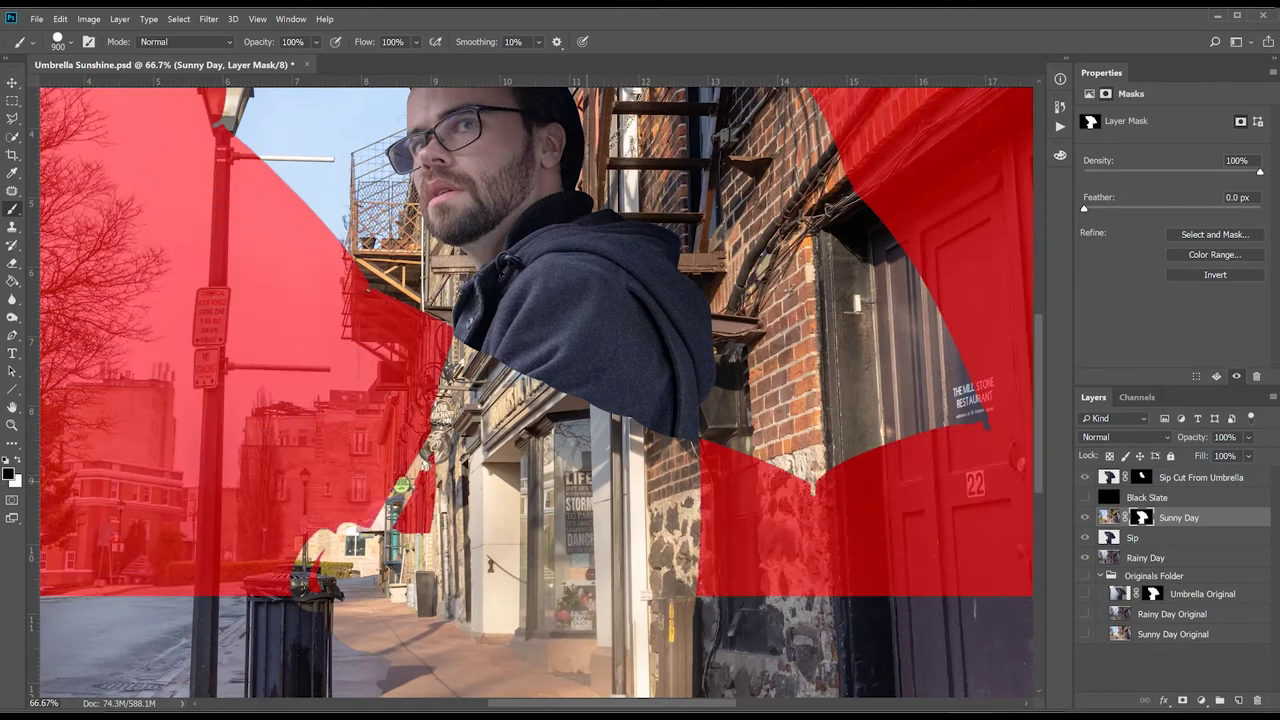
pyautogui.moveTo(610, 512)
pyautogui.mouseDown()
pyautogui.moveTo(563, 502)
pyautogui.moveTo(480, 445)
pyautogui.moveTo(410, 610)
pyautogui.mouseUp()
pyautogui.scroll(-3, 410, 610)
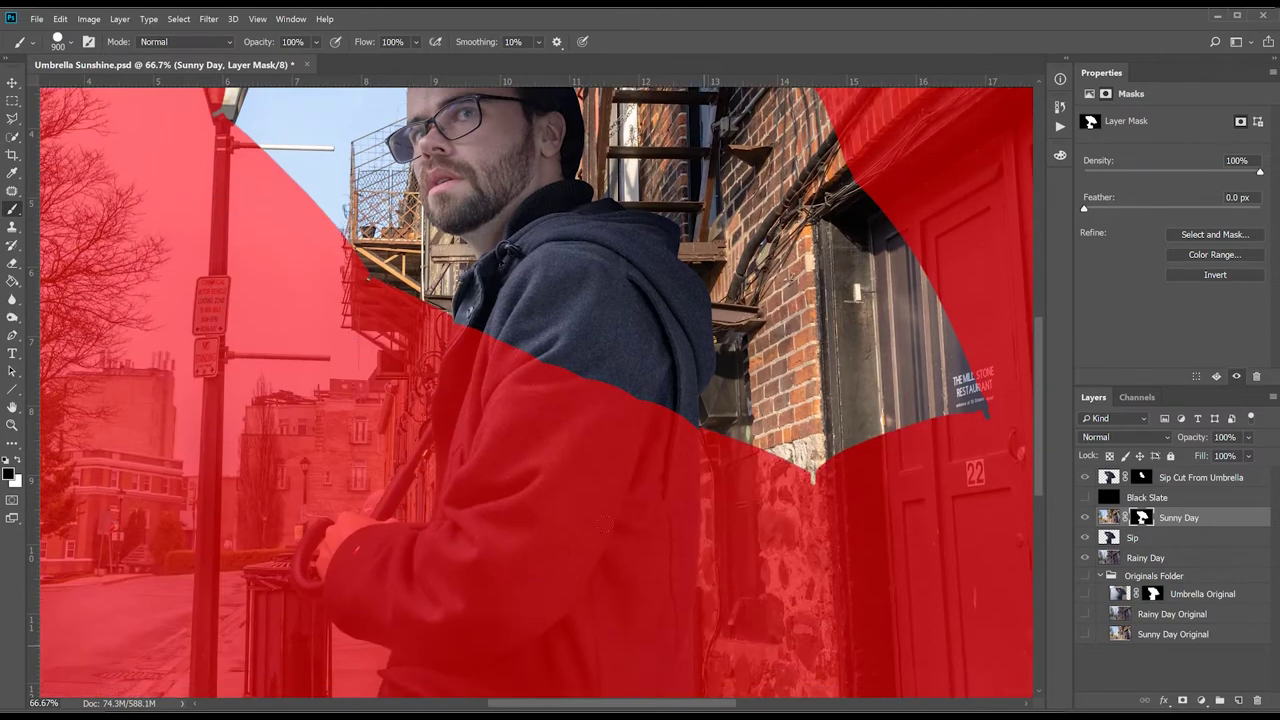
pyautogui.press('\\')
pyautogui.hotkey('ctrl', '0')
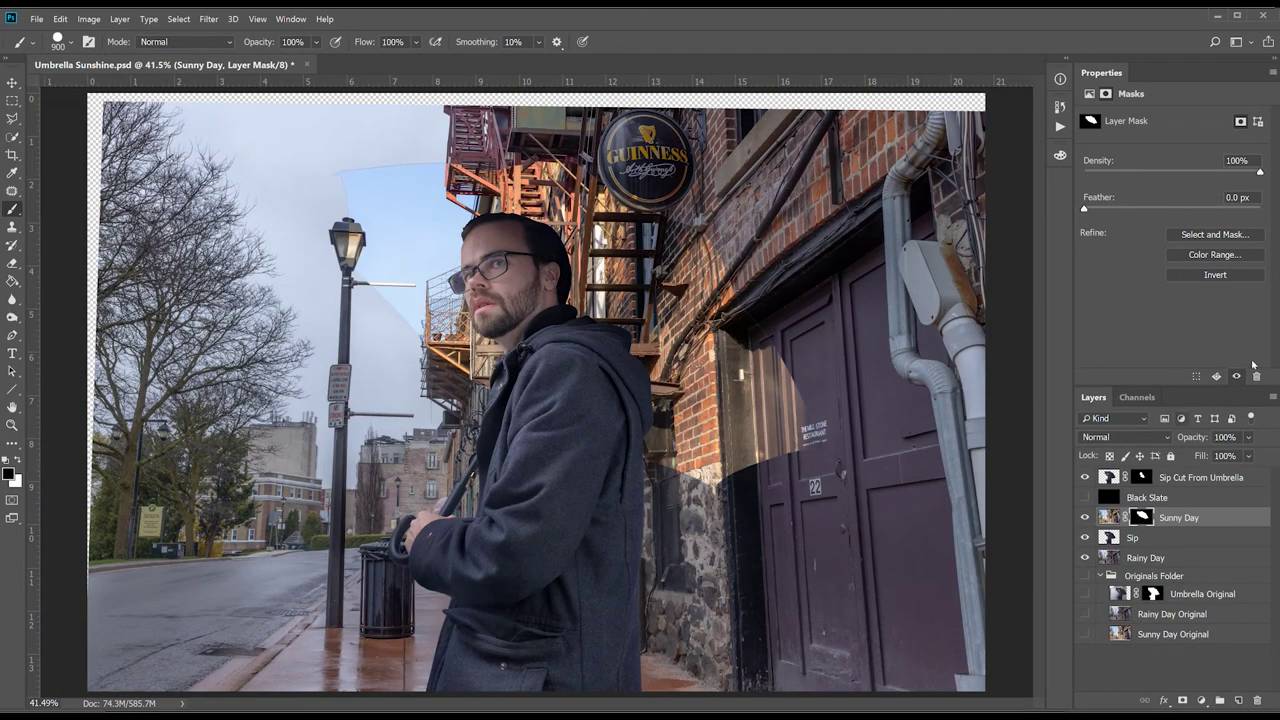
# Rename the Sunny Day layer to 'Sunny Umbrella'.
pyautogui.press('v')
pyautogui.click(1186, 510)
pyautogui.write('Sunny Umbrella')
pyautogui.press('Return')
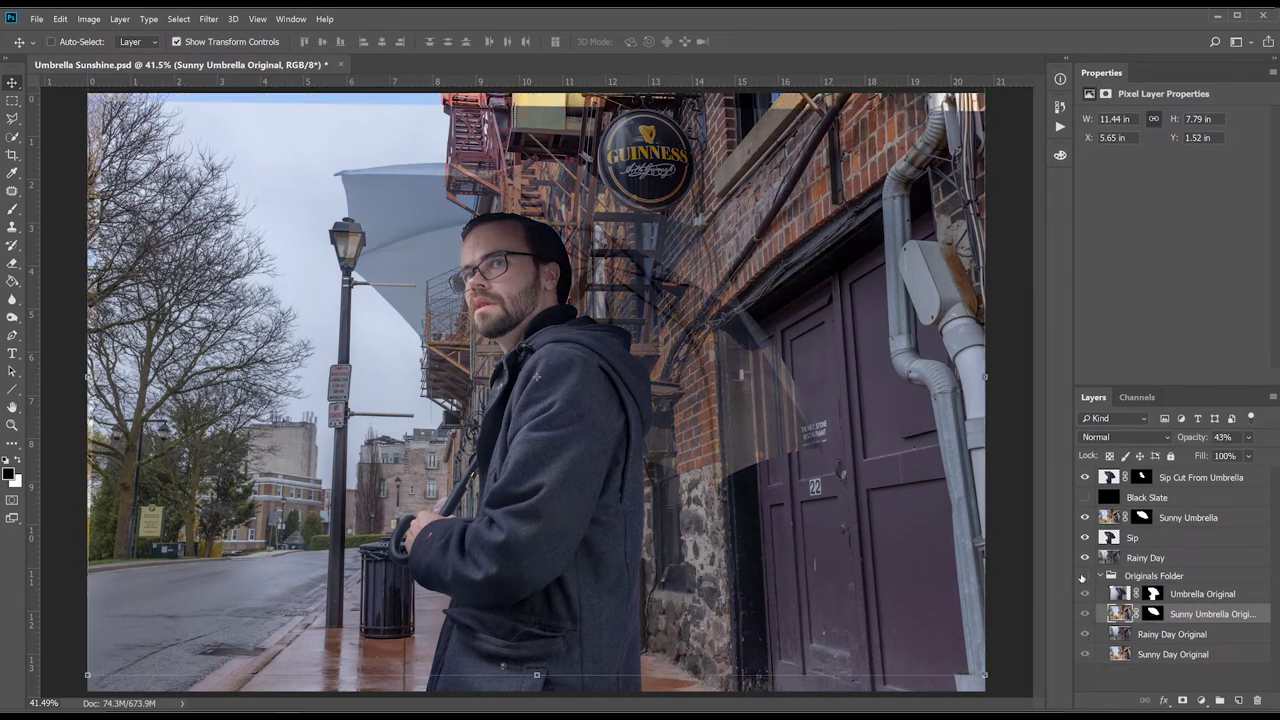
# Mask the sunlight out along the umbrella ribs and set Sunny Umbrella to 65% opacity.
pyautogui.click(1100, 576)
pyautogui.click(1141, 517)
pyautogui.press('b')
pyautogui.press('\\')
pyautogui.scroll(5, 574, 264)
pyautogui.moveTo(392, 230); pyautogui.dragTo(465, 505)
pyautogui.moveTo(581, 551); pyautogui.dragTo(814, 565)
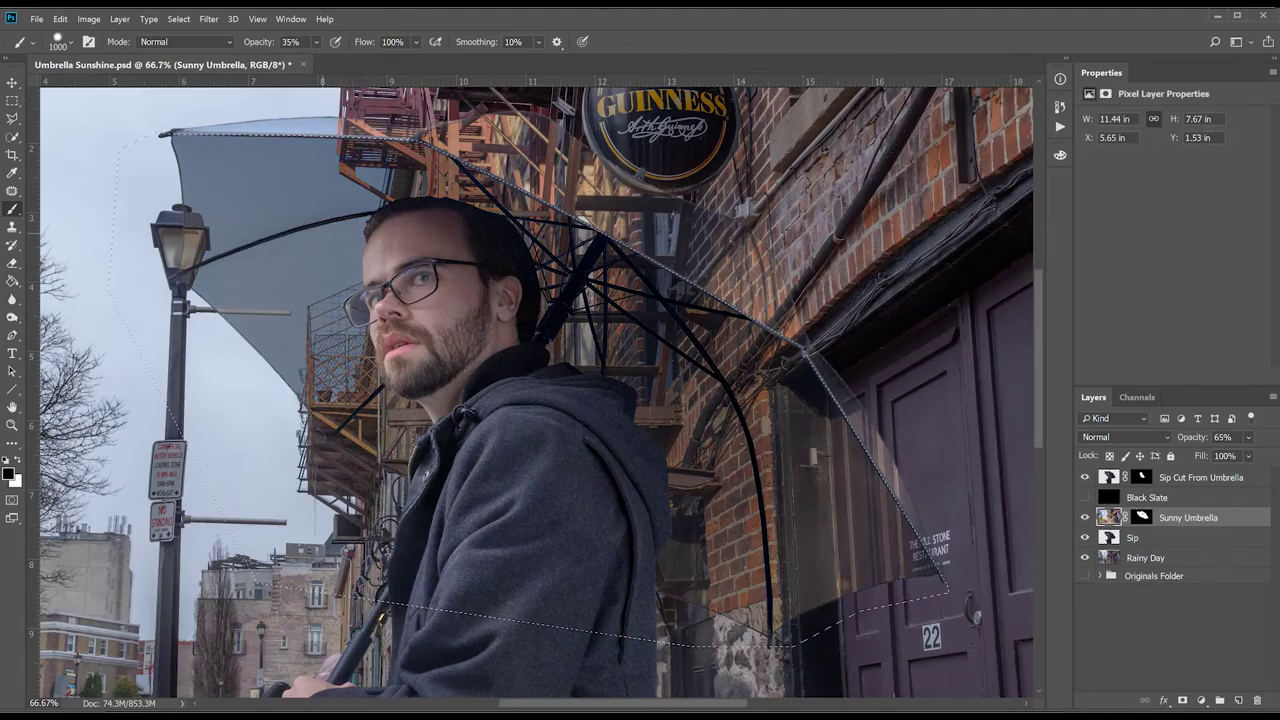
pyautogui.click(1141, 517)
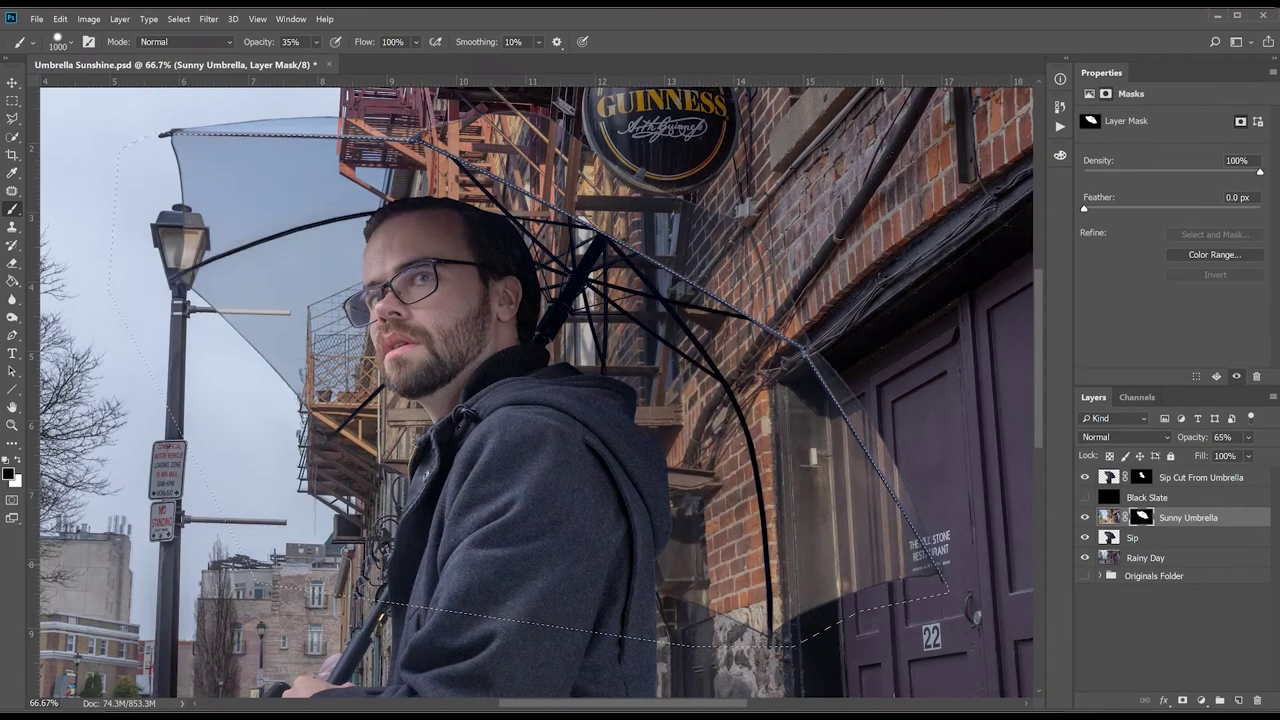
pyautogui.click(1225, 437)
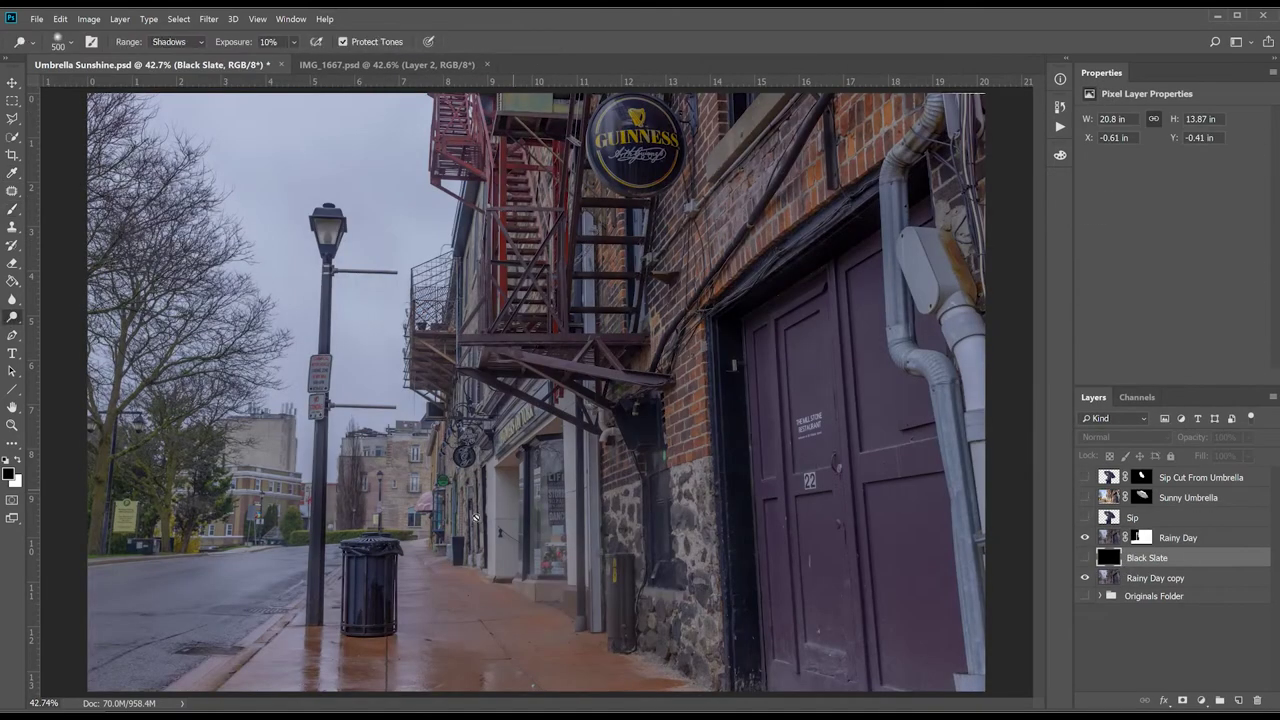
# Lighten the left street and trees on the Rainy Day copy with an 1100 brush, comparing against Rainy Day.
pyautogui.click(1103, 577)
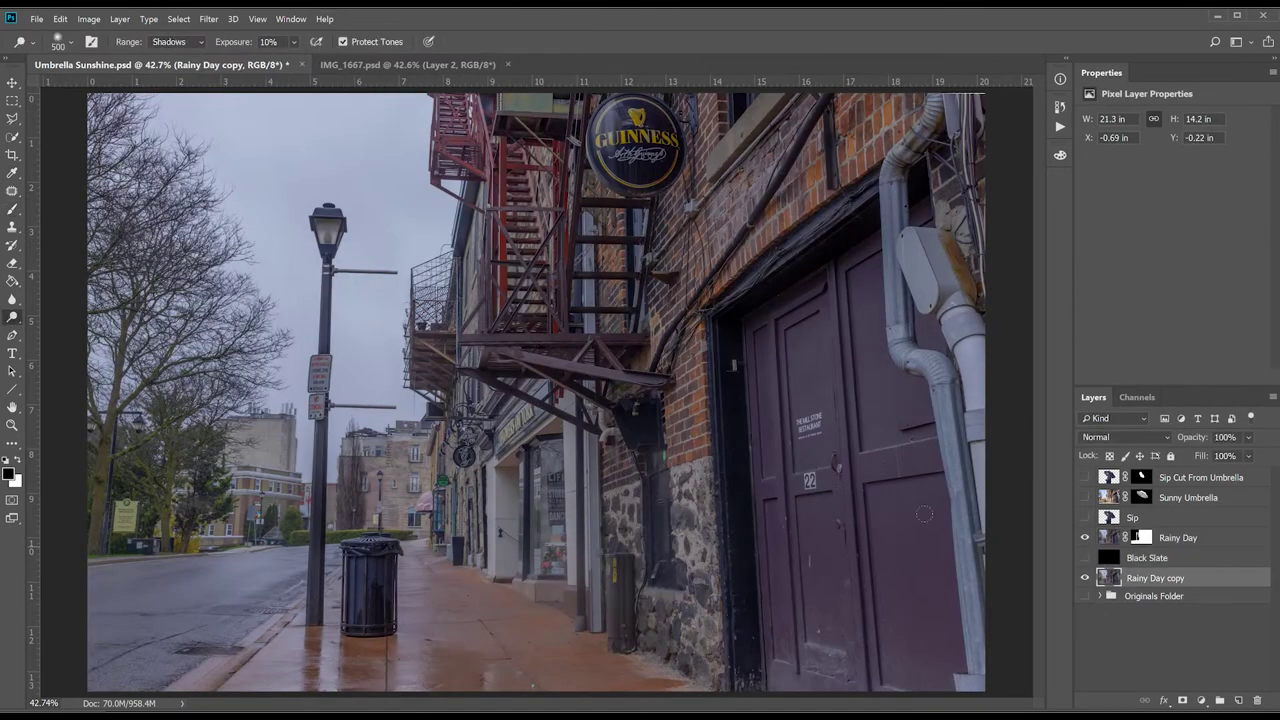
pyautogui.press(']')
pyautogui.press(']')
pyautogui.press(']')
pyautogui.click(343, 41)
pyautogui.moveTo(345, 495)
pyautogui.mouseDown()
pyautogui.moveTo(150, 470)
pyautogui.moveTo(165, 265)
pyautogui.moveTo(115, 220)
pyautogui.mouseUp()
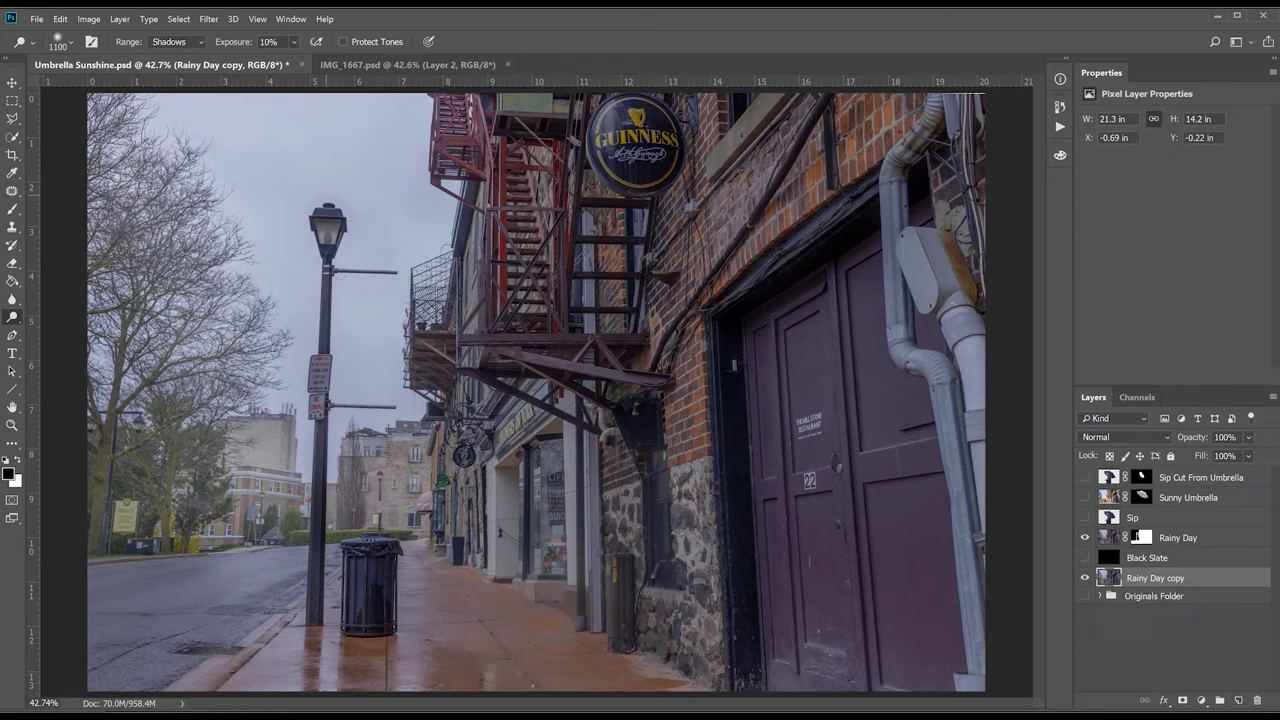
pyautogui.click(1120, 540)
pyautogui.click(1155, 578)
pyautogui.click(1110, 538)
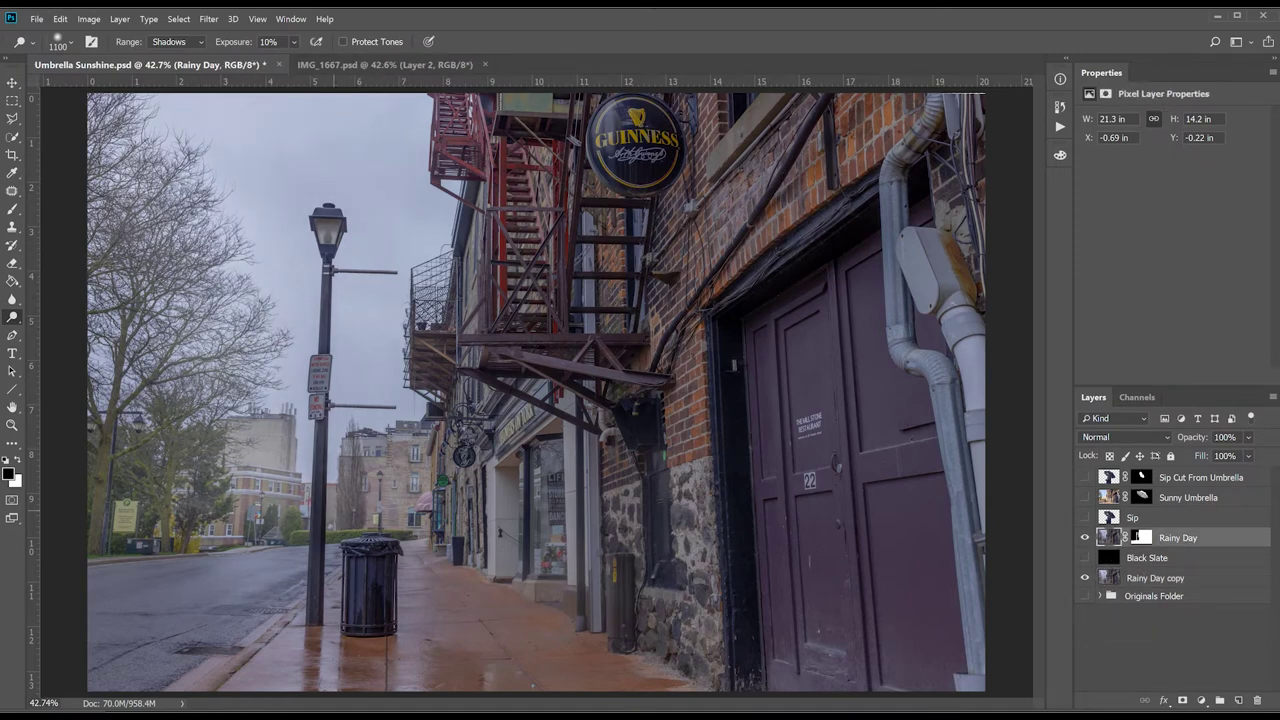
pyautogui.click(1155, 578)
pyautogui.click(1178, 538)
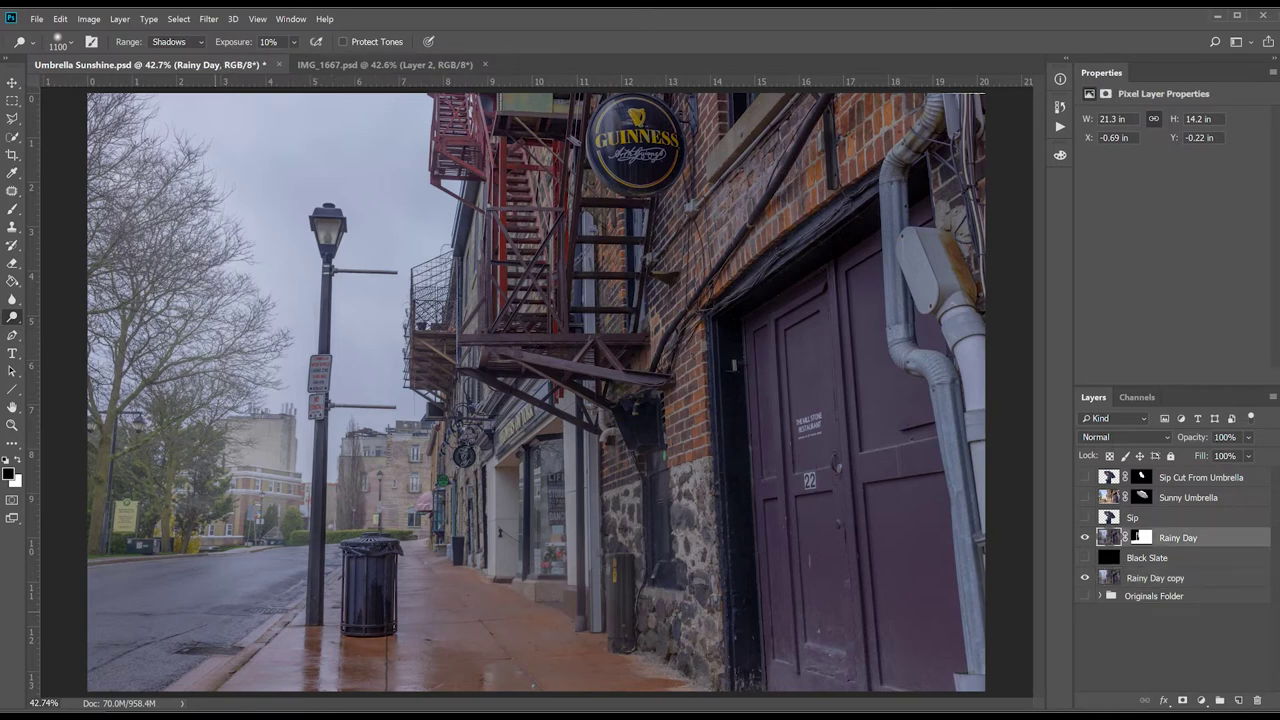
pyautogui.click(1155, 578)
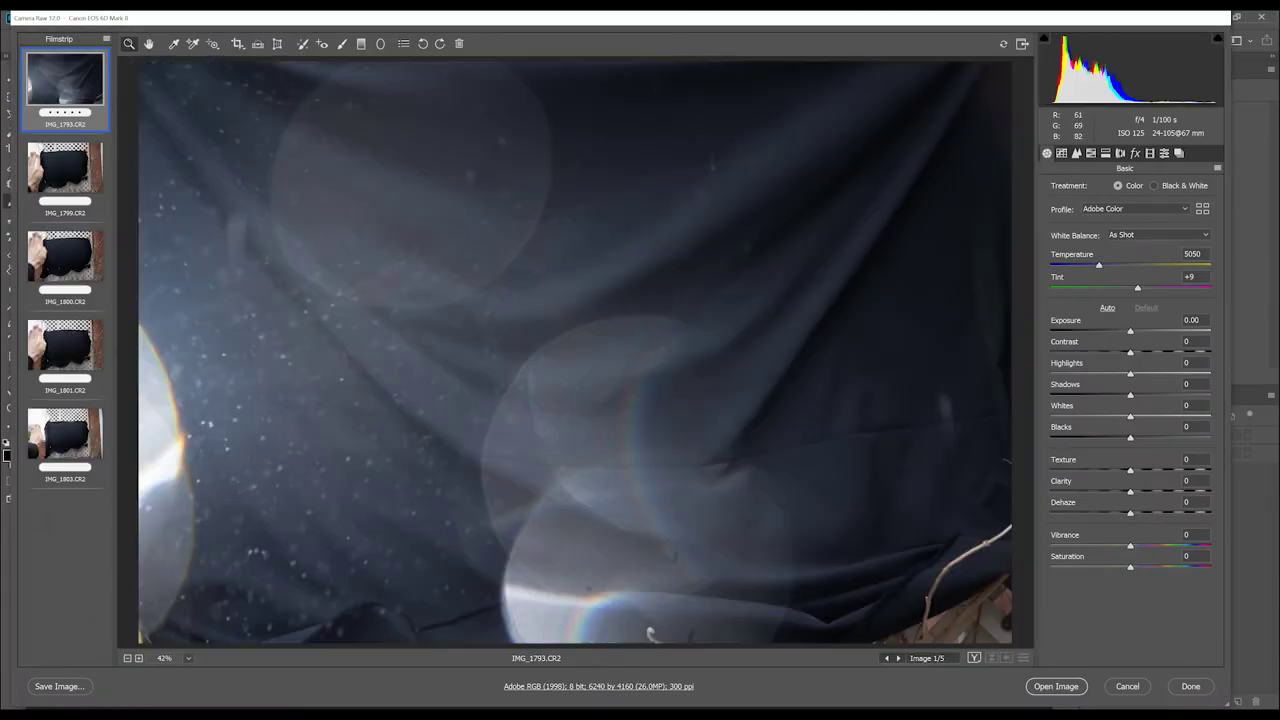
# Open rain shots IMG_1799 through IMG_1803 in Photoshop and convert the Background to Layer 0.
pyautogui.click(65, 168)
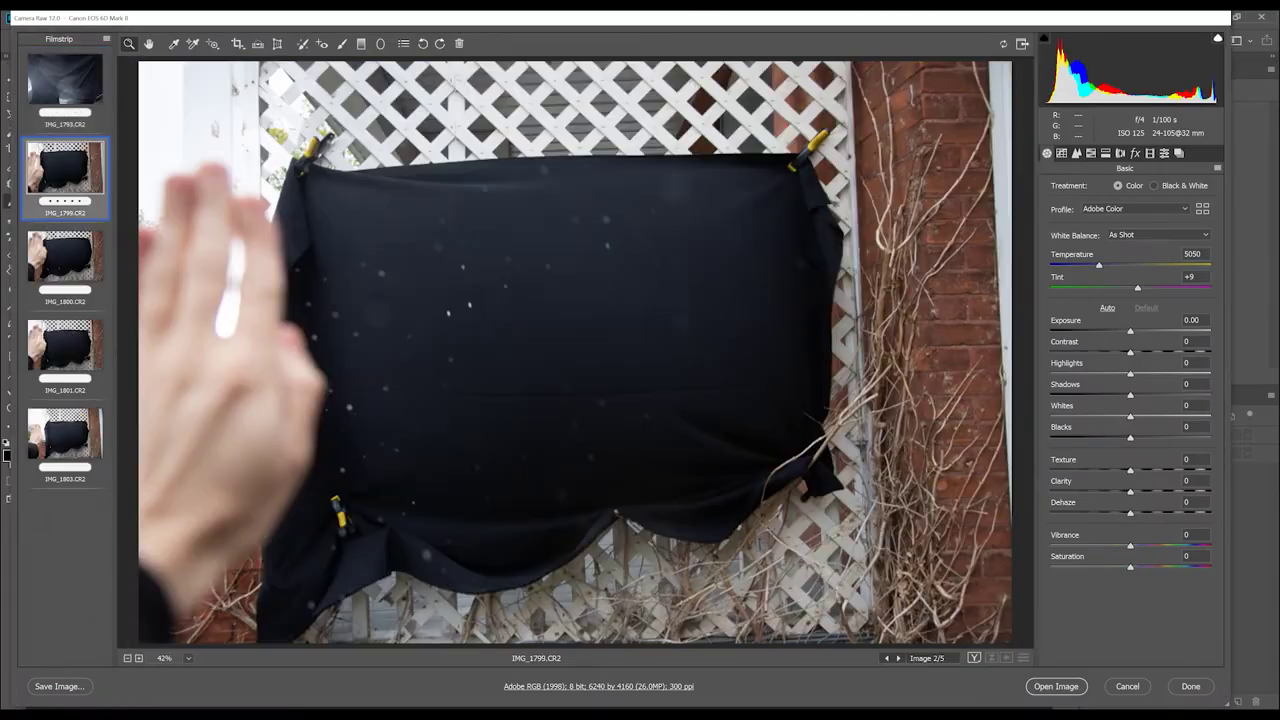
pyautogui.keyDown('shift'); pyautogui.click(65, 433); pyautogui.keyUp('shift')
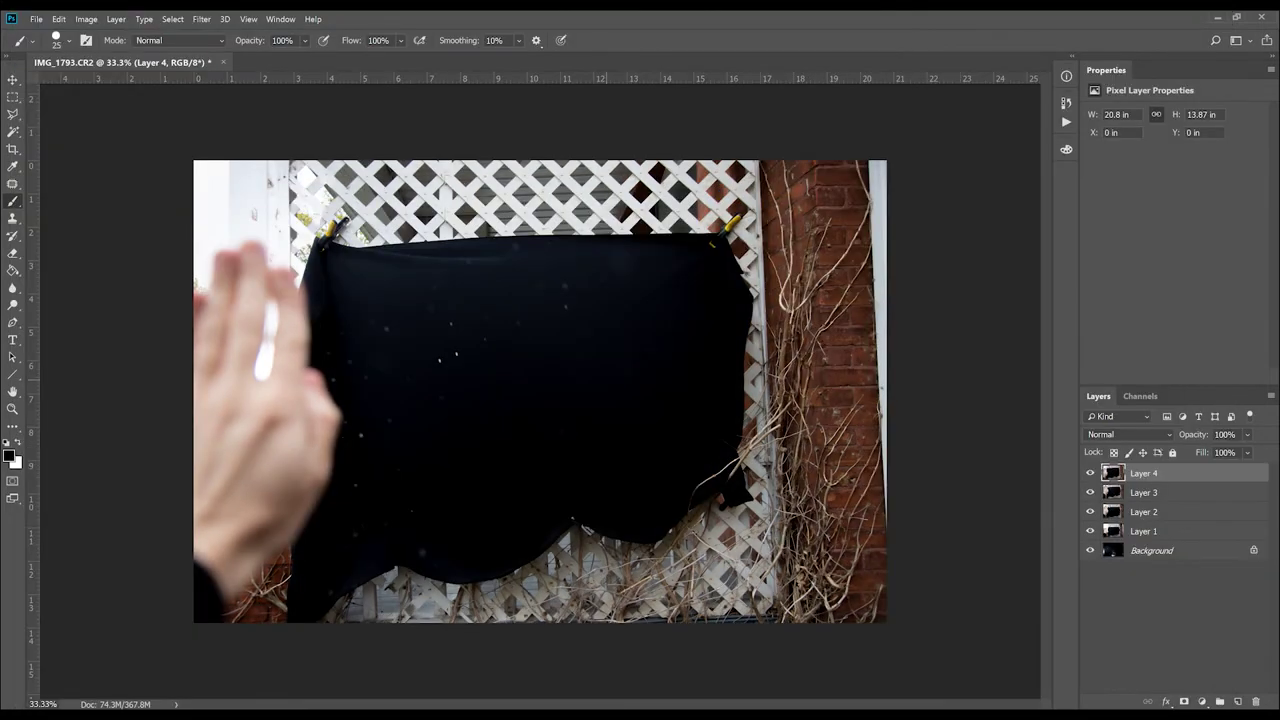
pyautogui.click(1143, 550)
pyautogui.doubleClick(1143, 550)
pyautogui.press('Return')
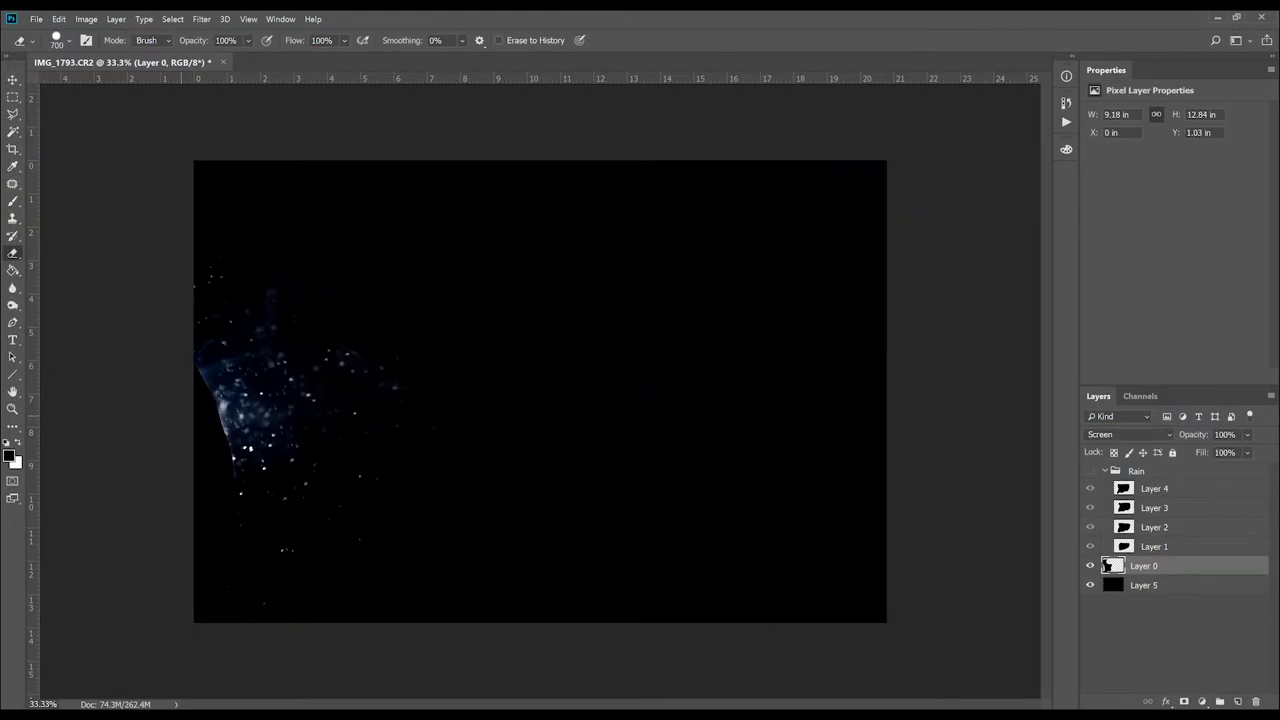
# Apply Levels to the rain, then duplicate the Rain group and merge the copy into one layer.
pyautogui.hotkey('ctrl', 'l')
pyautogui.press('Return')
pyautogui.press('e')
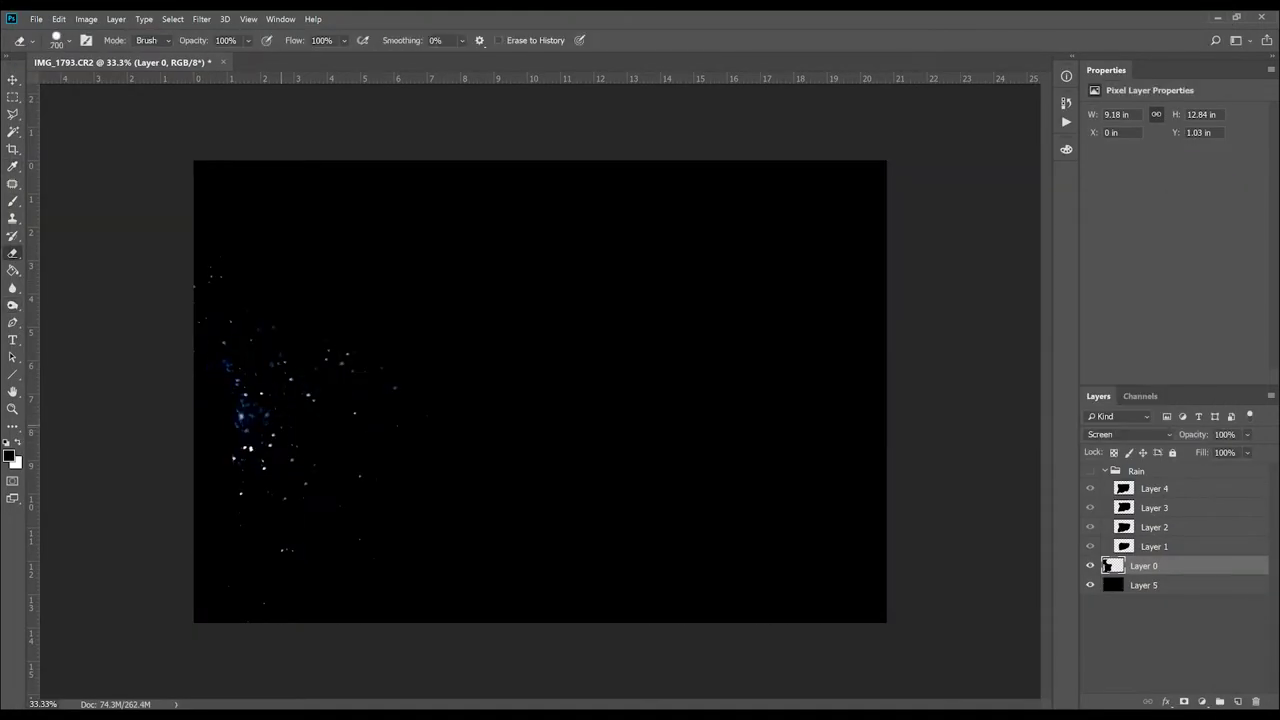
pyautogui.hotkey('ctrl', 'j')
pyautogui.hotkey('ctrl', 'e')
# Duplicate the merged rain, flip the copy horizontally and shift it right.
pyautogui.hotkey('ctrl', 'j')
pyautogui.hotkey('alt', 'e')
pyautogui.click(220, 340)
pyautogui.moveTo(480, 500); pyautogui.dragTo(563, 500)
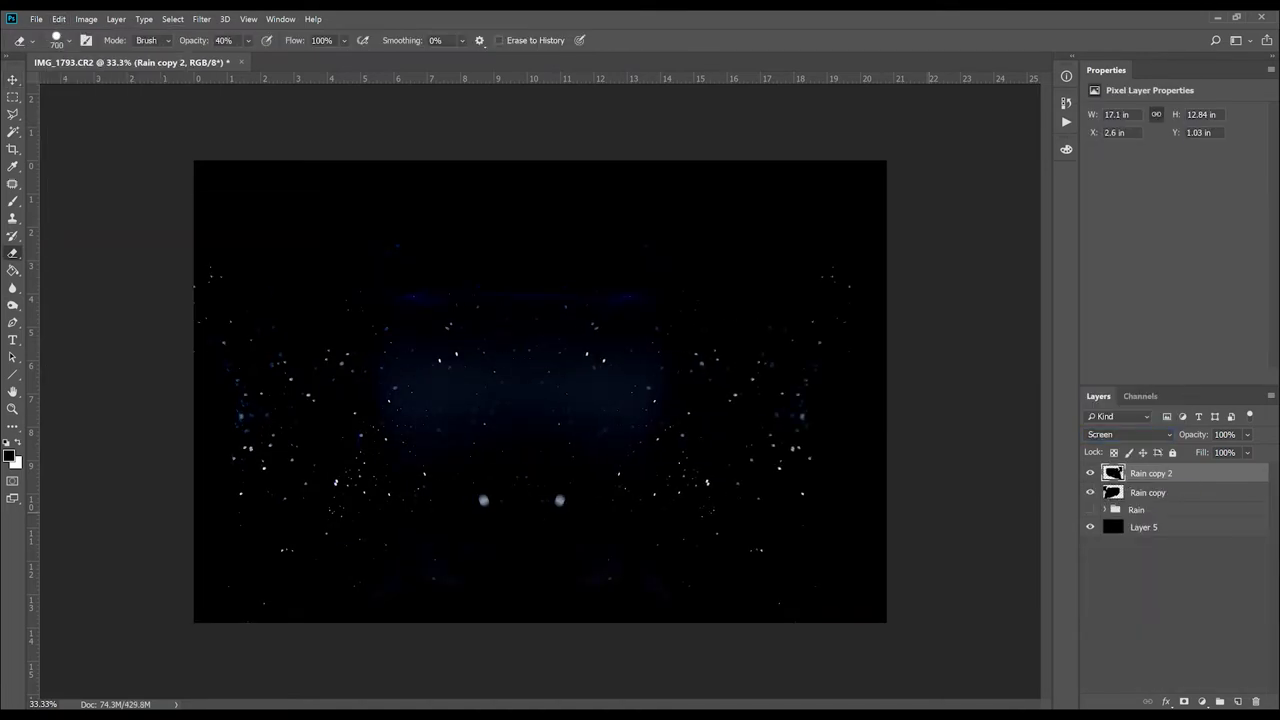
# Flip the Rain copy layer vertically and move it down and to the right.
pyautogui.hotkey('alt', '[')
pyautogui.hotkey('alt', 'e')
pyautogui.moveTo(100, 229)
pyautogui.click(220, 342)
pyautogui.press('v')
pyautogui.moveTo(490, 494); pyautogui.dragTo(525, 630)
# Select both rain copies and duplicate them across the frame, repeating the transform.
pyautogui.press('o')
pyautogui.hotkey('alt', ']')
pyautogui.hotkey('shift', 'o')
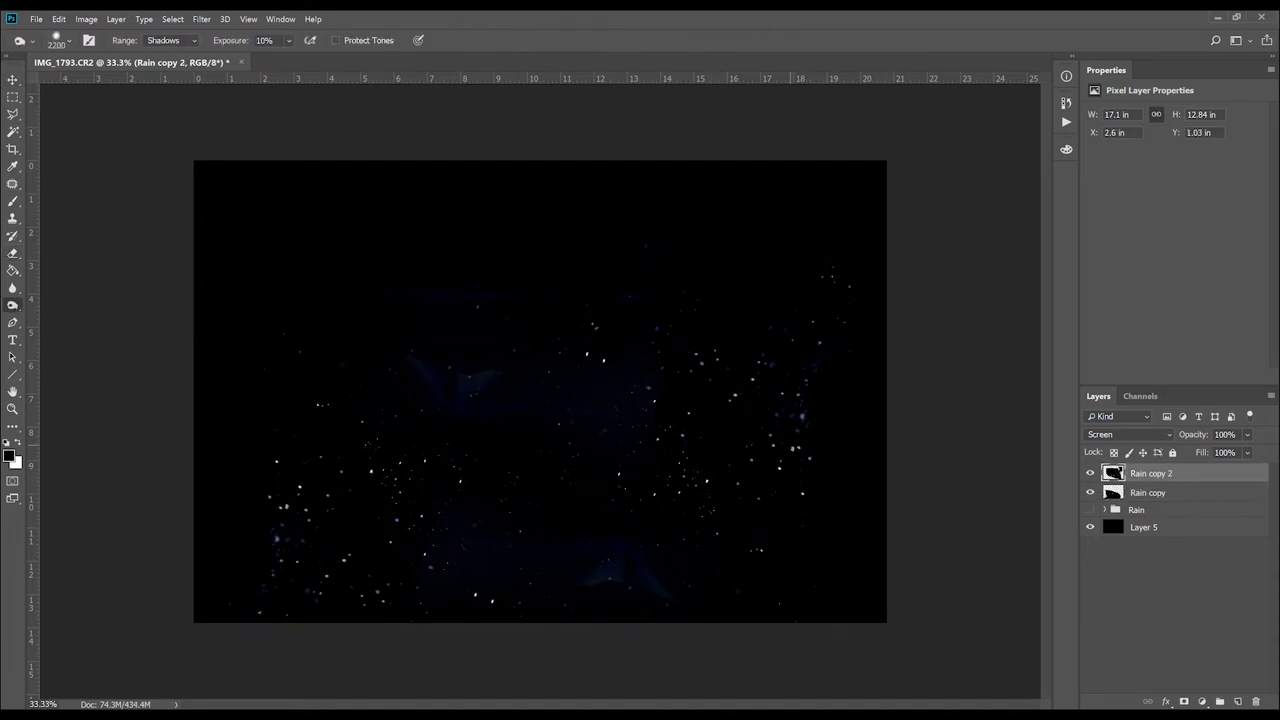
pyautogui.hotkey('shift', 'alt', '[')
pyautogui.press('v')
pyautogui.moveTo(450, 330); pyautogui.dragTo(537, 612)
pyautogui.hotkey('ctrl', 'alt', 't')
pyautogui.press('Return')
# Rotate and reposition the rain duplicates, then merge all rain copies into one layer.
pyautogui.hotkey('ctrl', 'alt', 't')
pyautogui.moveTo(463, 411); pyautogui.dragTo(563, 334)
pyautogui.press('Return')
pyautogui.hotkey('shift', 'alt', '[')
pyautogui.hotkey('shift', 'alt', '[')
pyautogui.hotkey('shift', 'alt', '[')
pyautogui.hotkey('shift', 'alt', '[')
pyautogui.hotkey('shift', 'alt', '[')
pyautogui.hotkey('shift', 'alt', '[')
pyautogui.hotkey('shift', 'alt', '[')
pyautogui.hotkey('shift', 'alt', '[')
pyautogui.hotkey('ctrl', 'e')
# Adjust Levels on the merged rain and desaturate it with Hue/Saturation to remove the blue tint.
pyautogui.hotkey('ctrl', 'l')
pyautogui.press('Return')
pyautogui.hotkey('ctrl', 'u')
pyautogui.press('Return')
# Duplicate Rain Scattered, set the copy to Screen blend mode, and rotate it to vary the drops.
pyautogui.hotkey('ctrl', 'j')
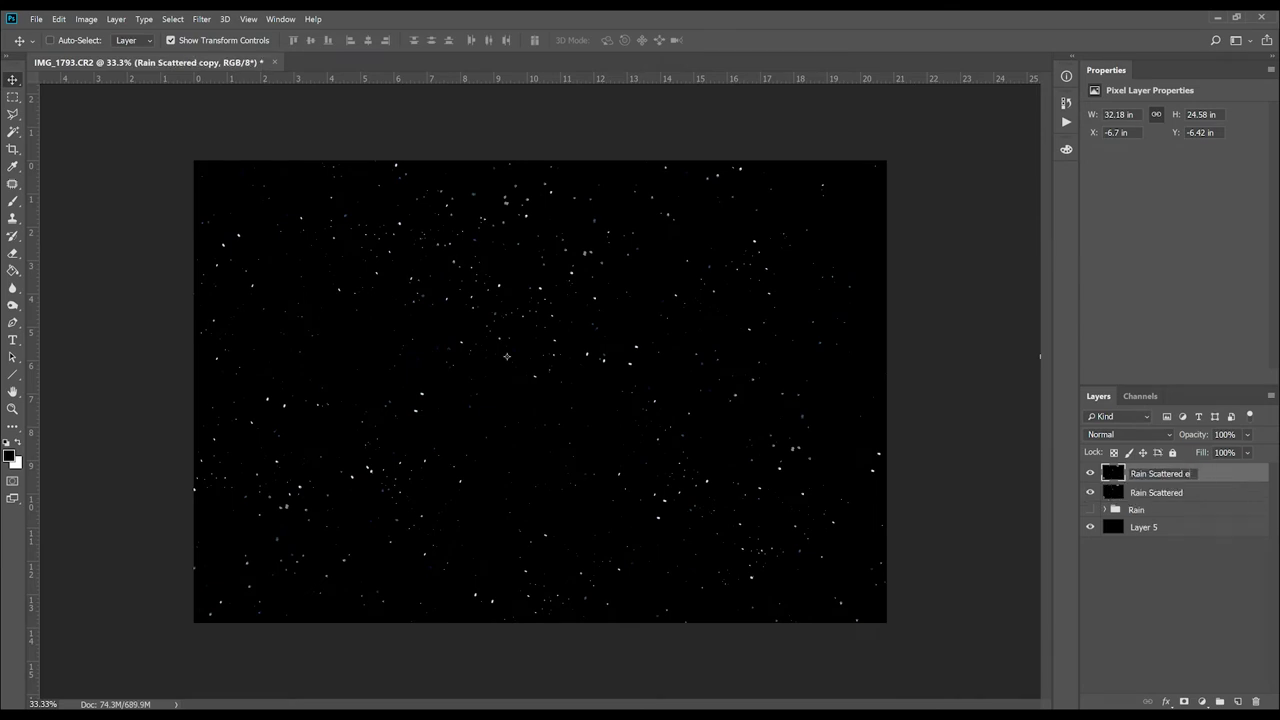
pyautogui.click(1128, 434)
pyautogui.click(1128, 208)
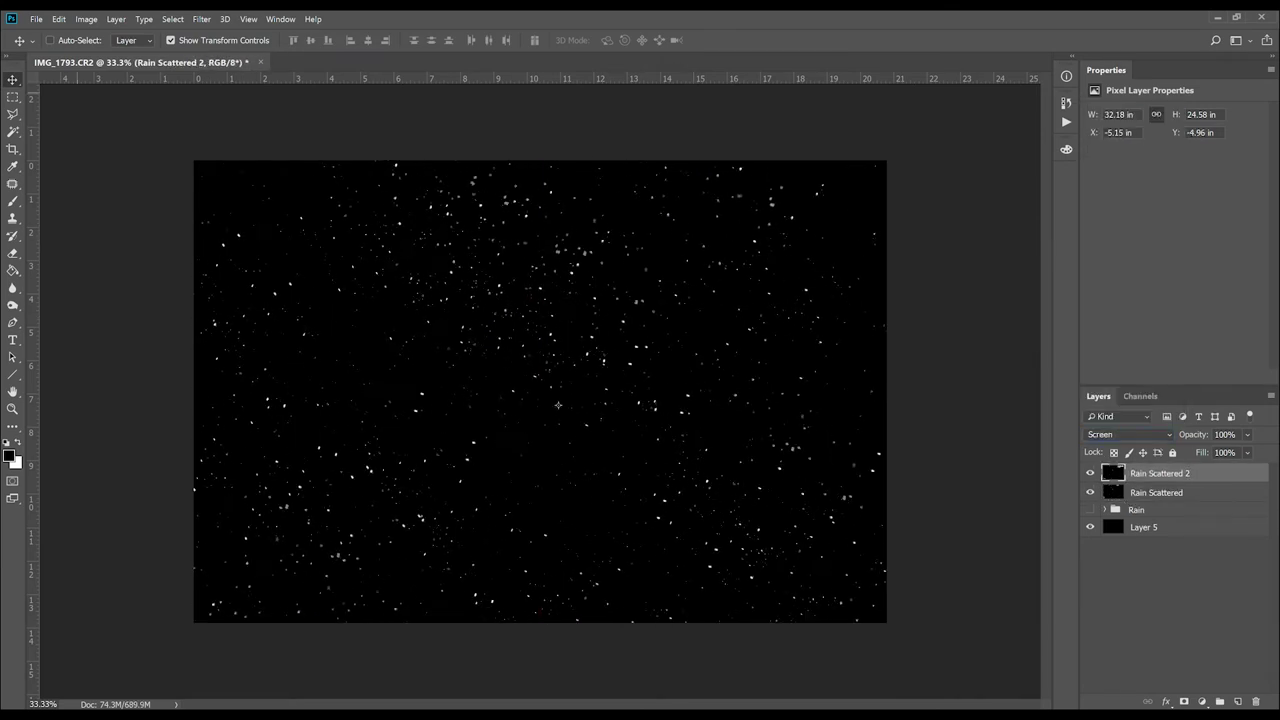
pyautogui.hotkey('ctrl', '-')
pyautogui.hotkey('ctrl', 't')
pyautogui.moveTo(655, 322); pyautogui.dragTo(611, 279)
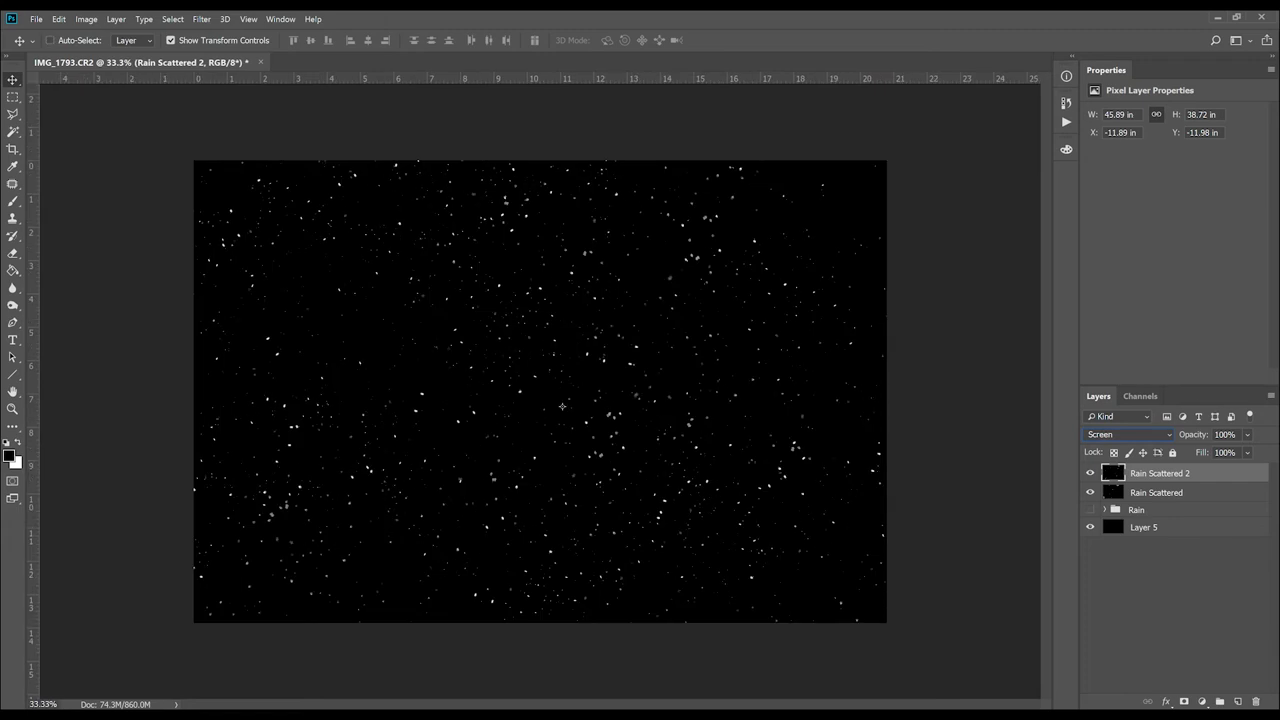
pyautogui.hotkey('ctrl', '-')
pyautogui.hotkey('ctrl', '-')
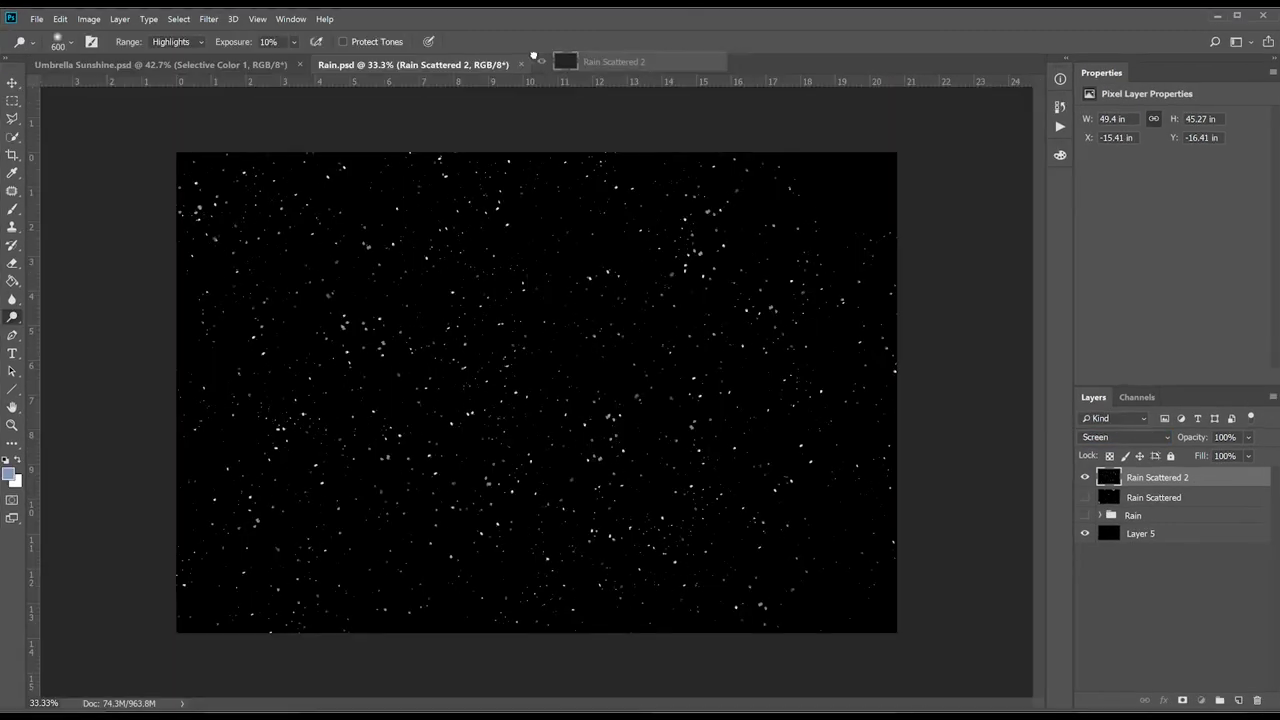
# Drag the rain layer into Umbrella Sunshine.psd and place Rain Scattered inside Rain Folder.
pyautogui.moveTo(267, 62); pyautogui.dragTo(434, 143)
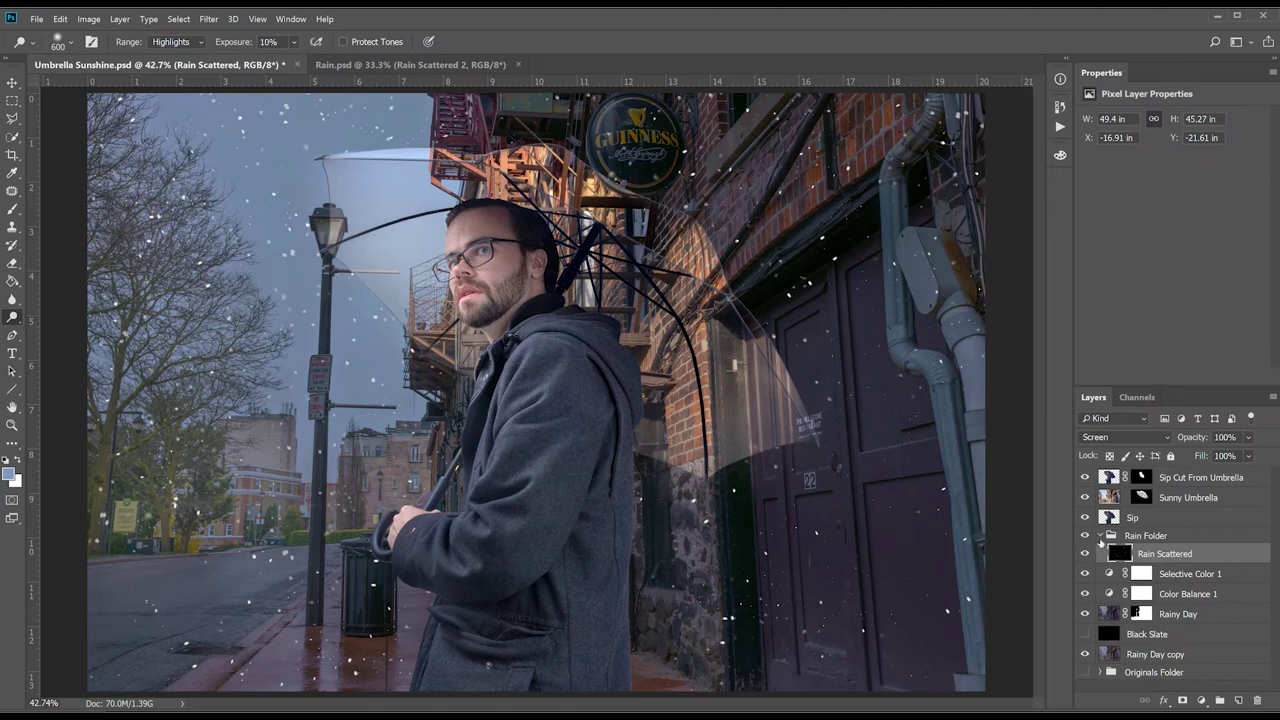
pyautogui.click(1117, 532)
pyautogui.click(1101, 535)
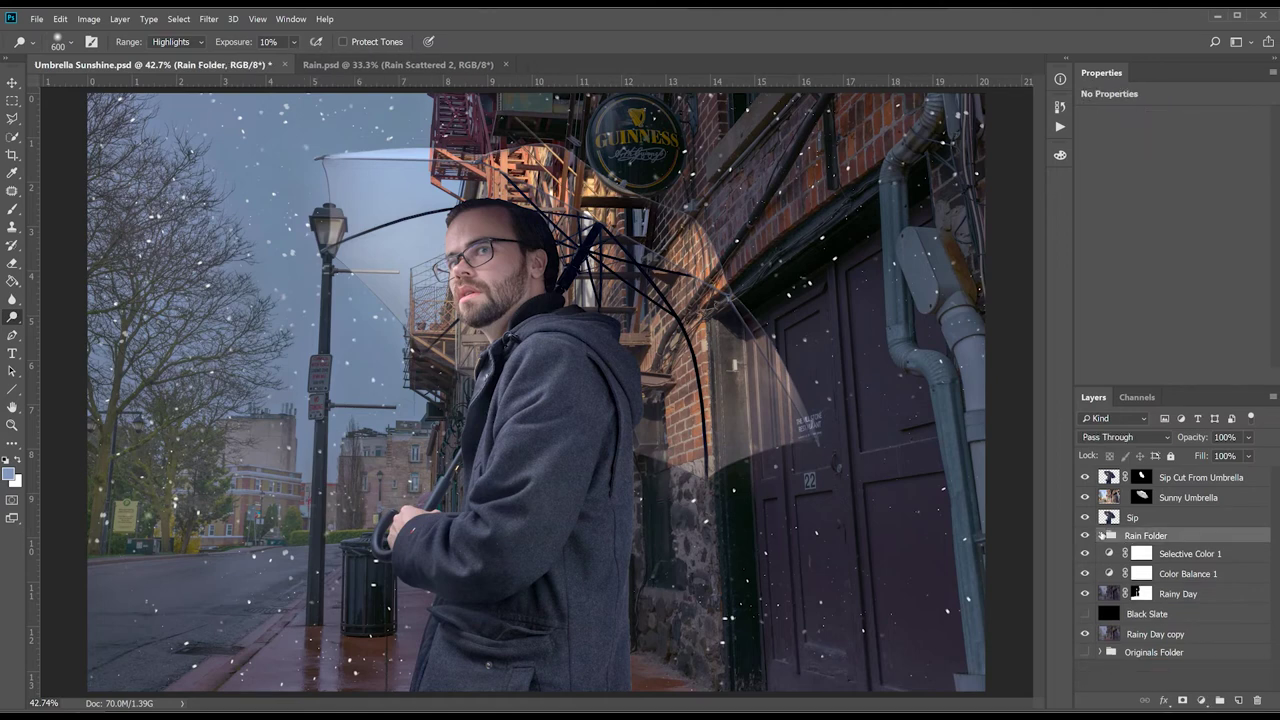
pyautogui.click(1101, 535)
pyautogui.click(1128, 553)
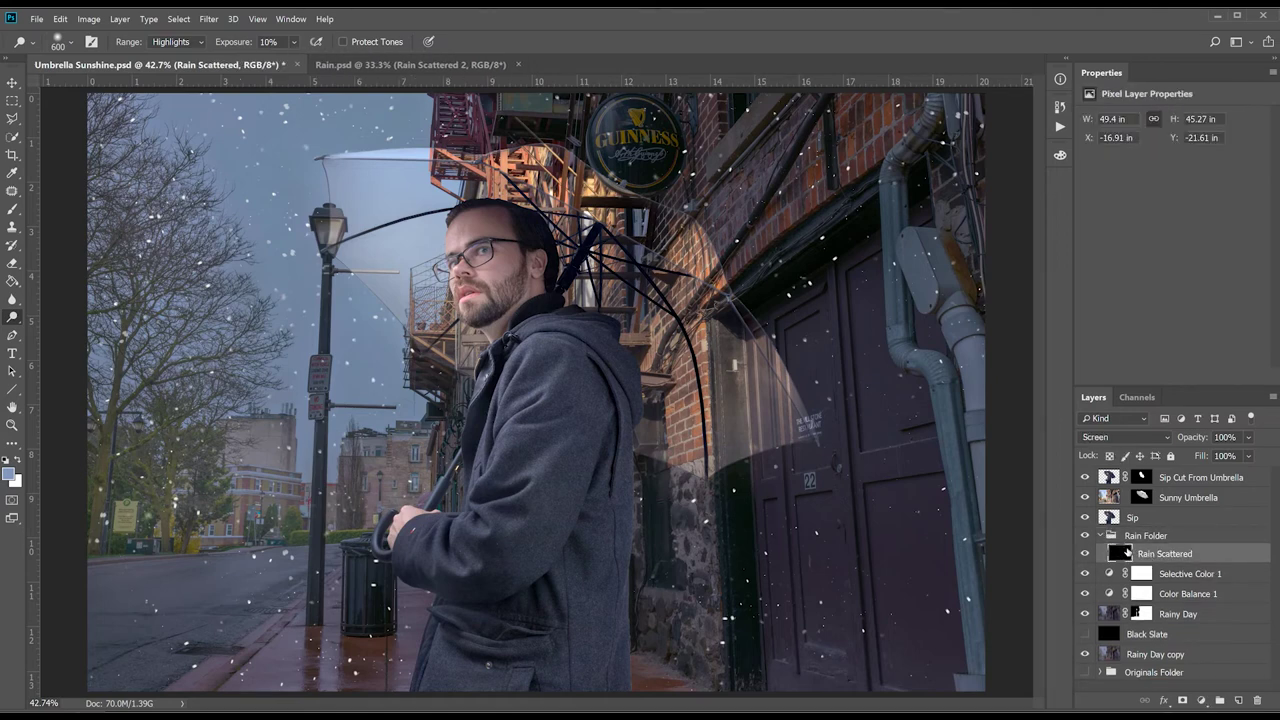
# Apply a Motion Blur to Rain Scattered with angle 73° and distance 120 pixels.
pyautogui.click(206, 21)
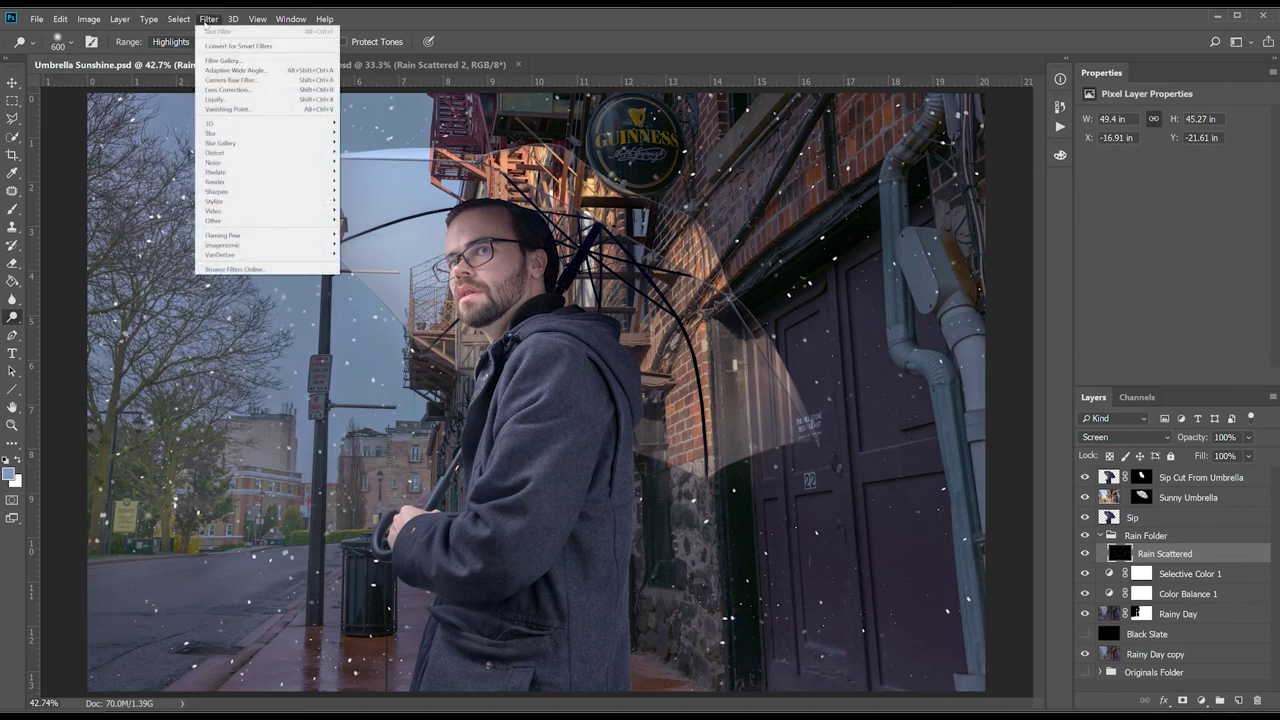
pyautogui.click(206, 21)
pyautogui.click(206, 21)
pyautogui.moveTo(282, 136)
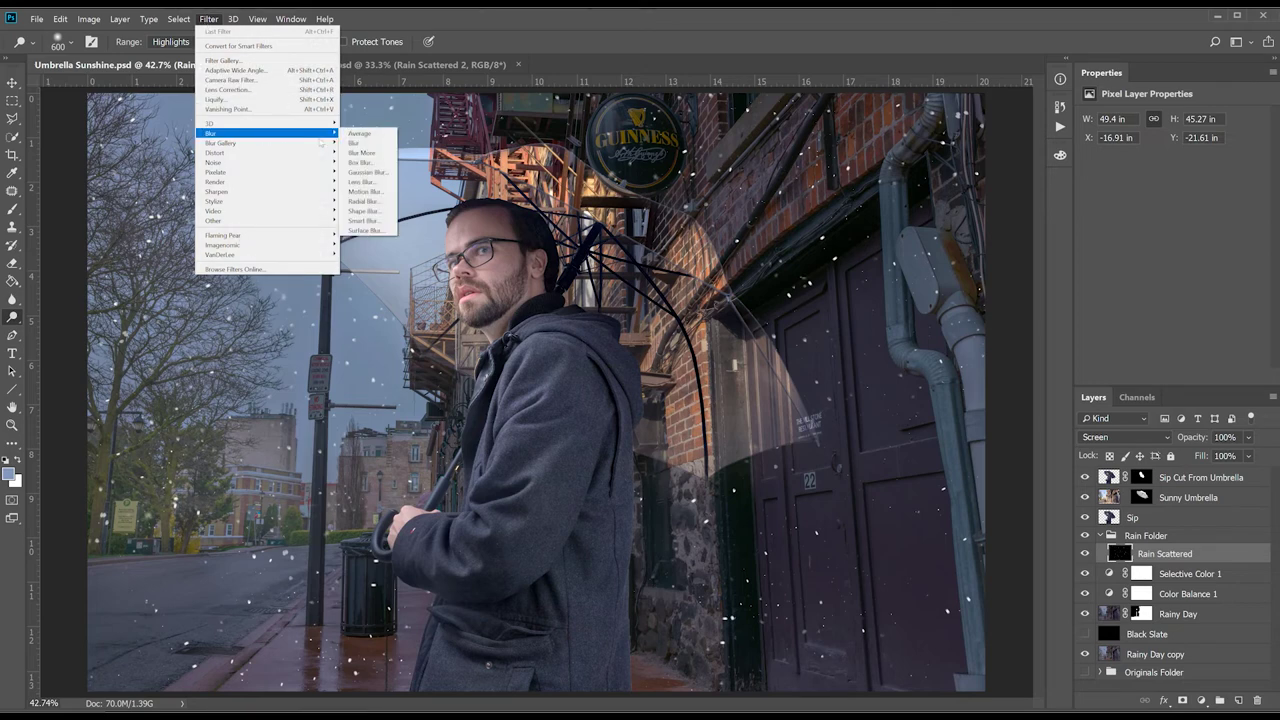
pyautogui.click(370, 191)
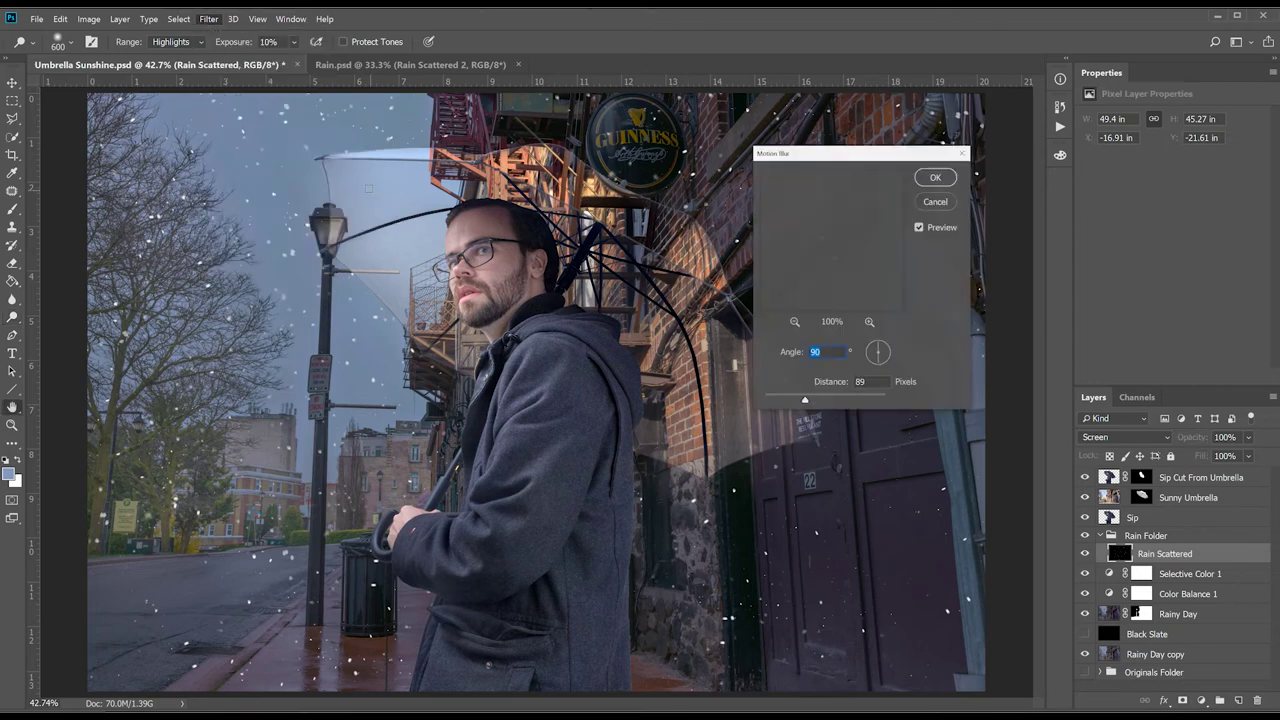
pyautogui.moveTo(804, 399); pyautogui.dragTo(811, 399)
pyautogui.moveTo(877, 344); pyautogui.dragTo(868, 341)
pyautogui.click(921, 181)
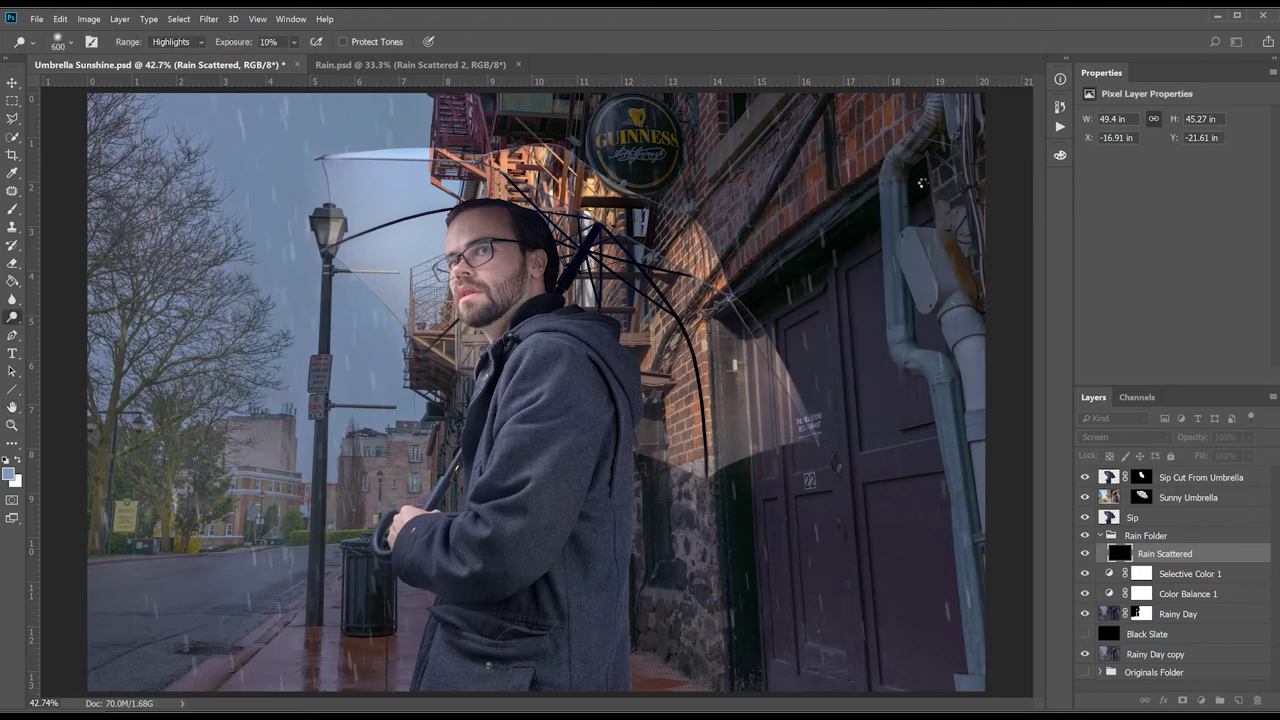
# Duplicate the blurred rain, move a copy to the top as 'Rain Infront of Sip', shifted right.
pyautogui.hotkey('ctrl', 'j')
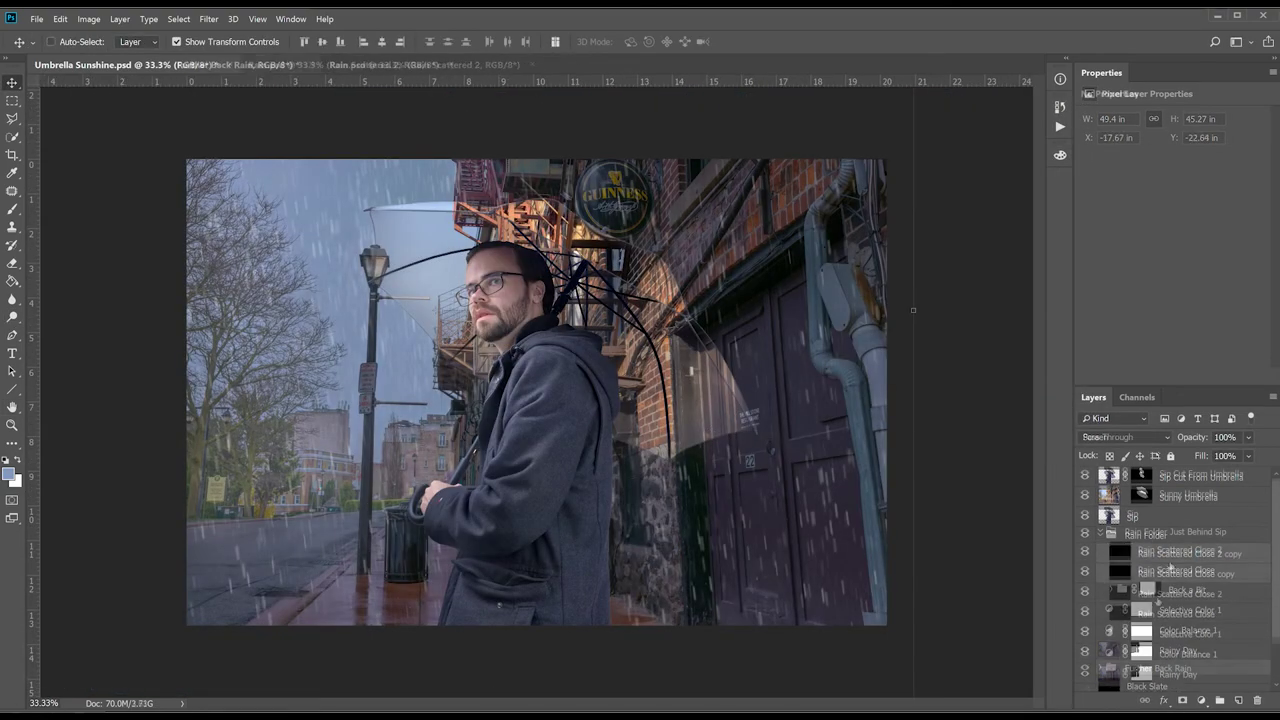
pyautogui.hotkey('ctrl', 'j')
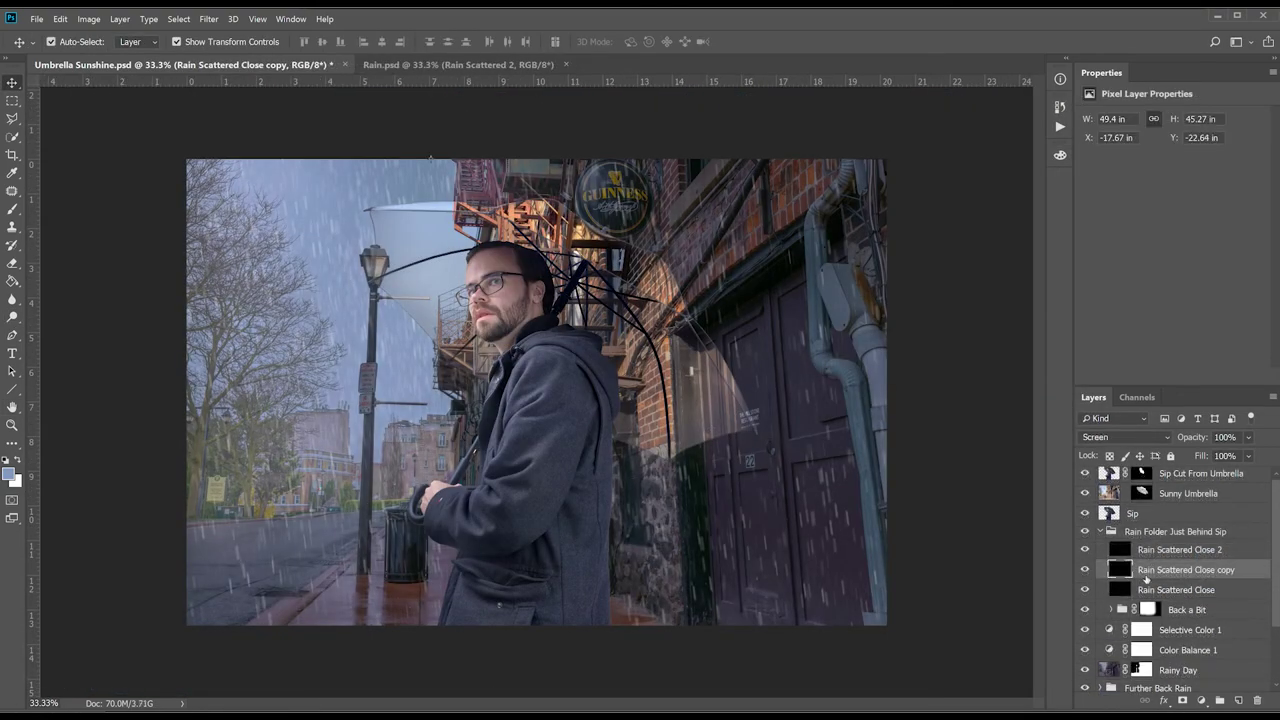
pyautogui.hotkey('ctrl', 'shift', ']')
pyautogui.write('Rain Infront of Sip')
pyautogui.moveTo(430, 158); pyautogui.dragTo(526, 160)
pyautogui.click(1182, 700)
pyautogui.press('b')
pyautogui.press('d')
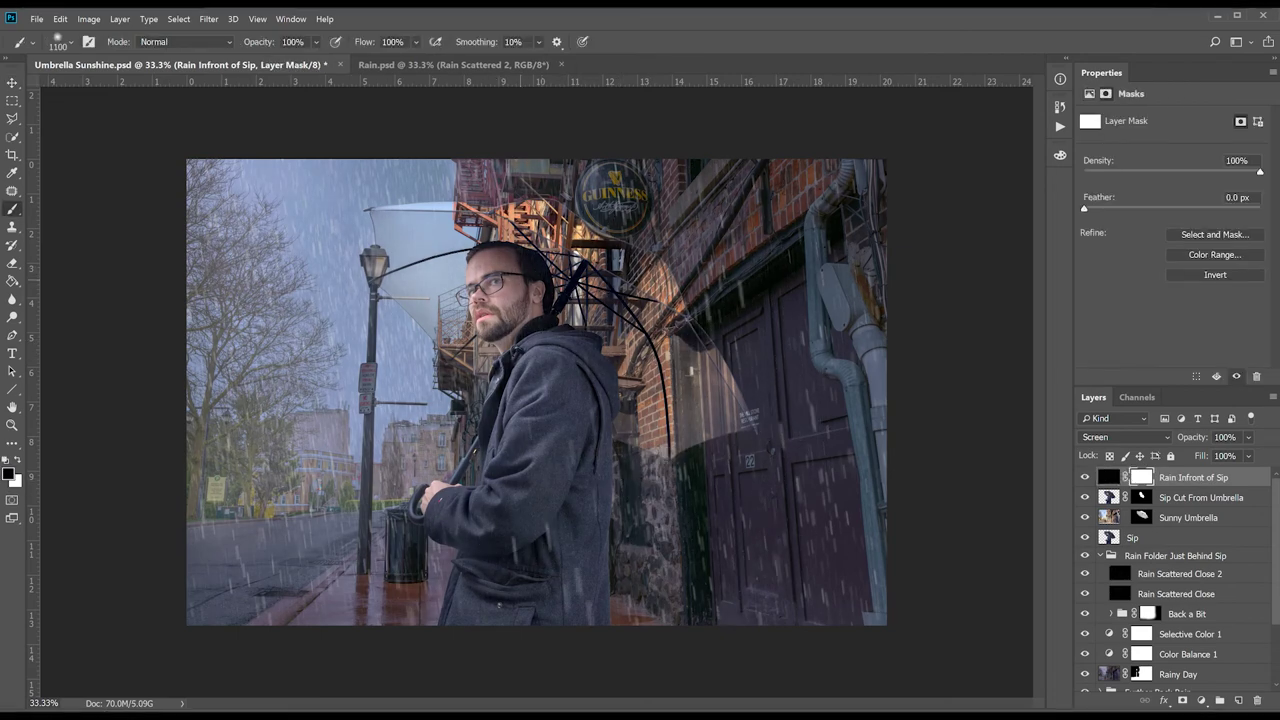
pyautogui.hotkey('ctrl', 'z')
# Duplicate Rain Infront of Sip and group both layers as 'Closest Rain'.
pyautogui.hotkey('ctrl', 'j')
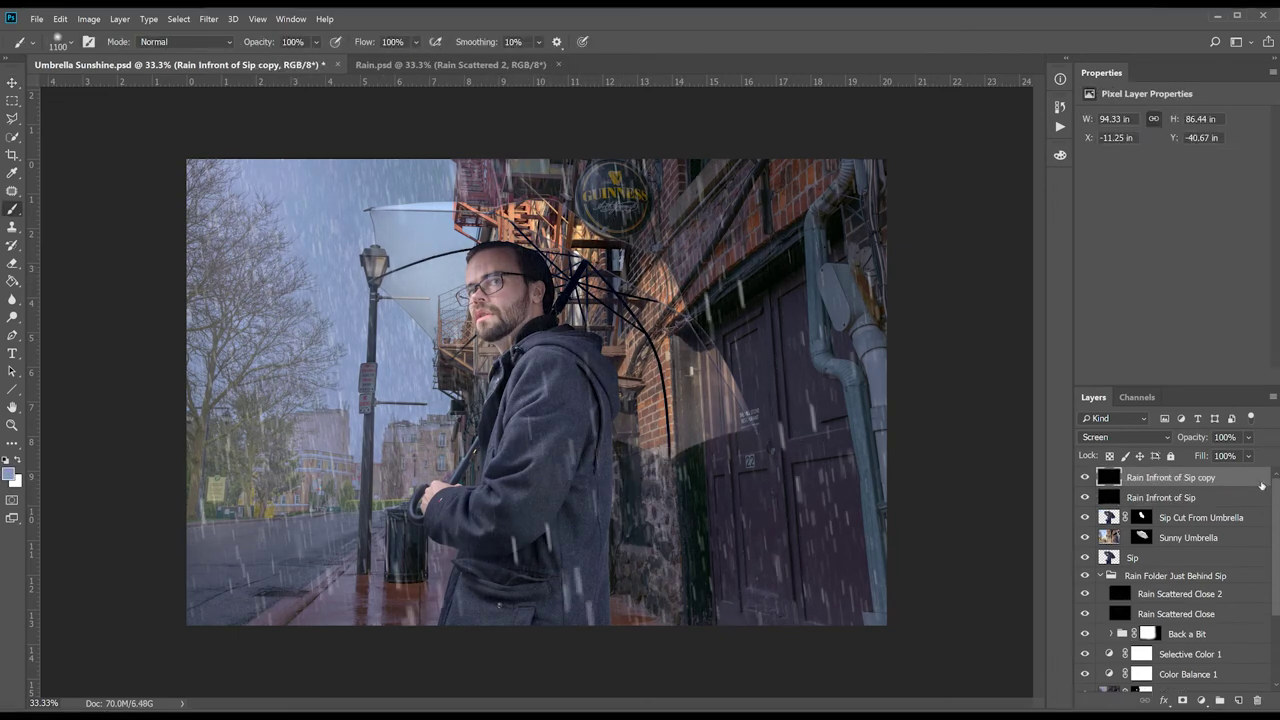
pyautogui.keyDown('shift'); pyautogui.click(1160, 497); pyautogui.keyUp('shift')
pyautogui.hotkey('ctrl', 'g')
pyautogui.doubleClick(1147, 475)
pyautogui.write('Closest Rain')
pyautogui.press('Return')
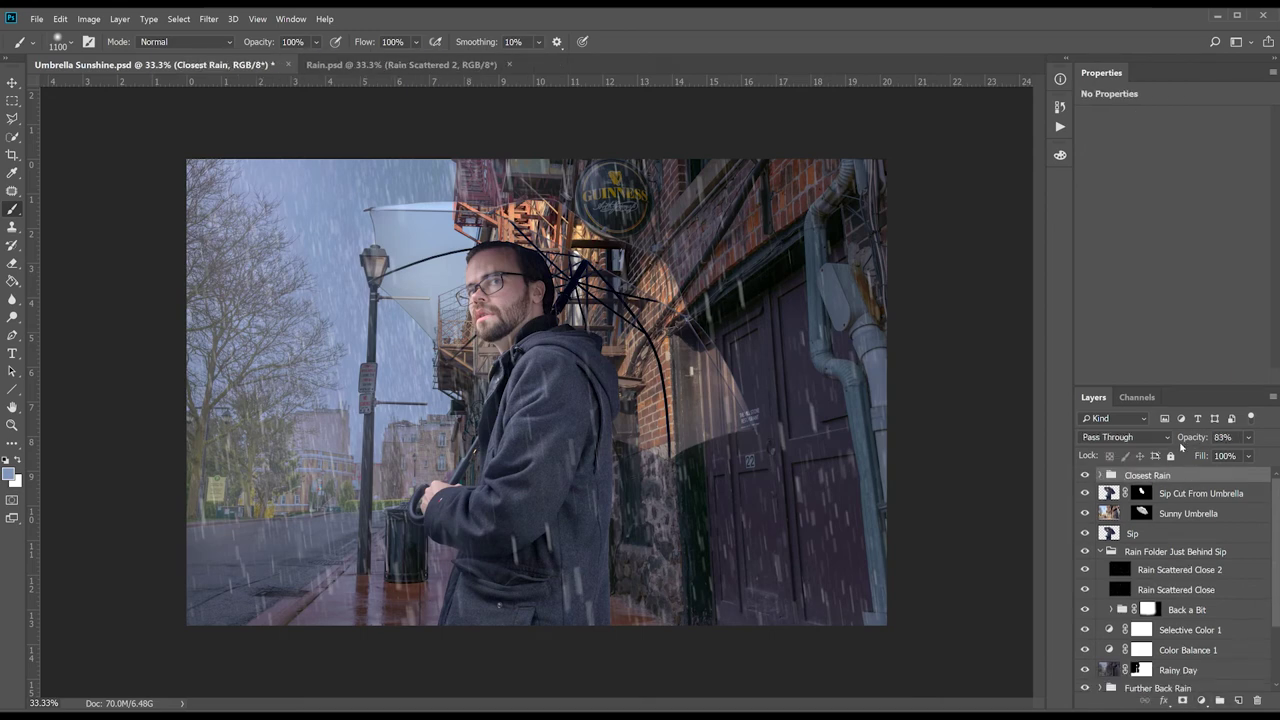
# Darken the Rainy Day copy with Levels output white 200, then pick Clone Stamp on Rainy Day.
pyautogui.hotkey('alt', ',')
pyautogui.hotkey('alt', ']')
pyautogui.hotkey('ctrl', 'l')
pyautogui.moveTo(1099, 394); pyautogui.dragTo(1060, 394)
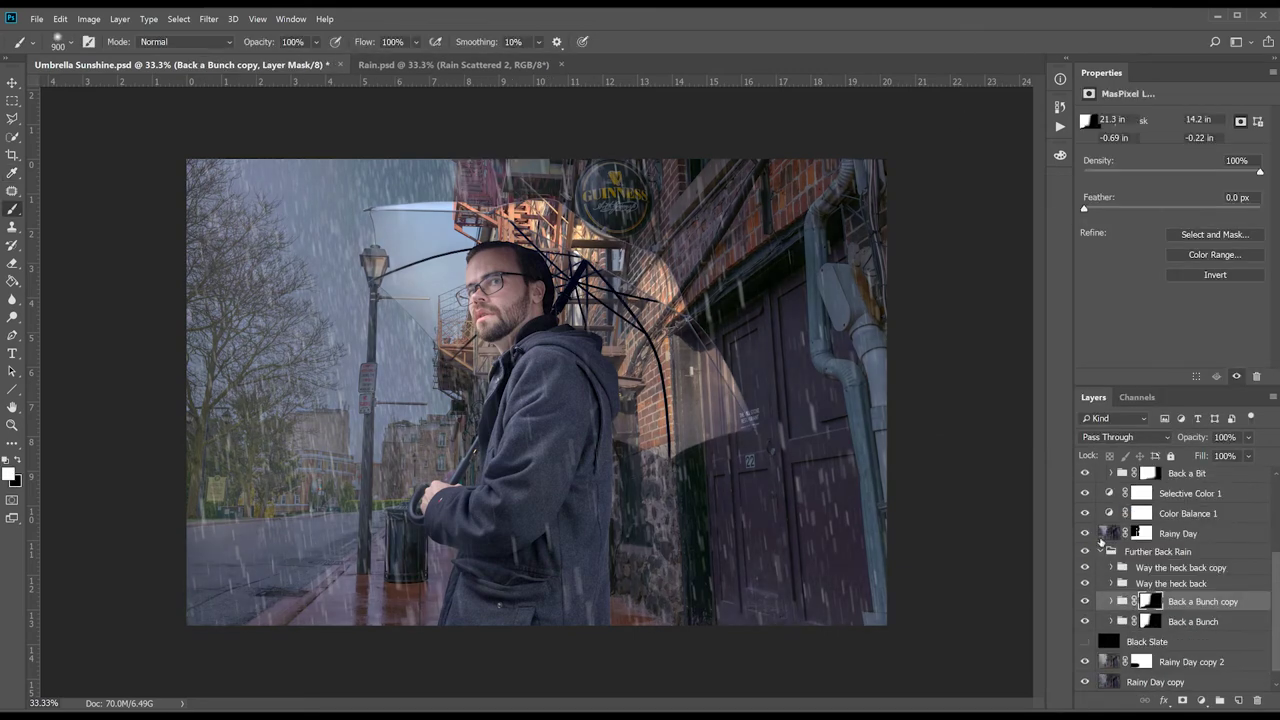
pyautogui.click(1110, 533)
pyautogui.hotkey('ctrl', '=')
pyautogui.hotkey('ctrl', '=')
pyautogui.press('s')
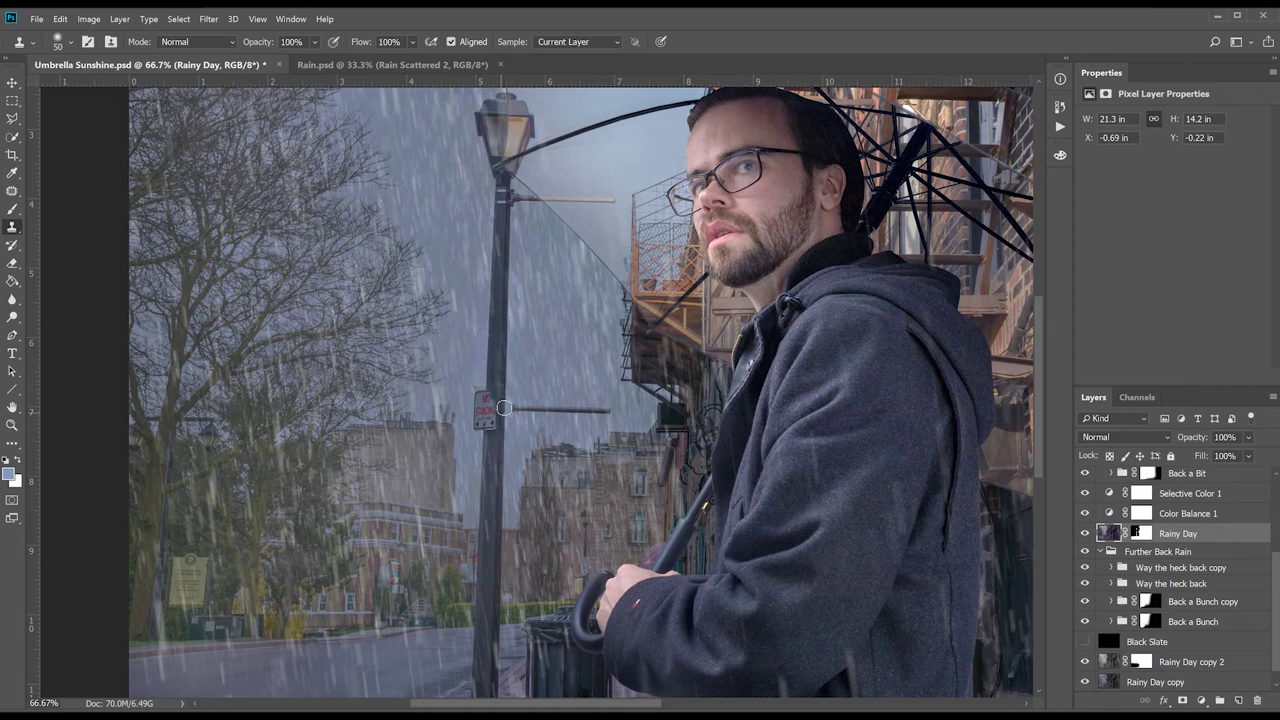
pyautogui.scroll(-1, 1108, 620)
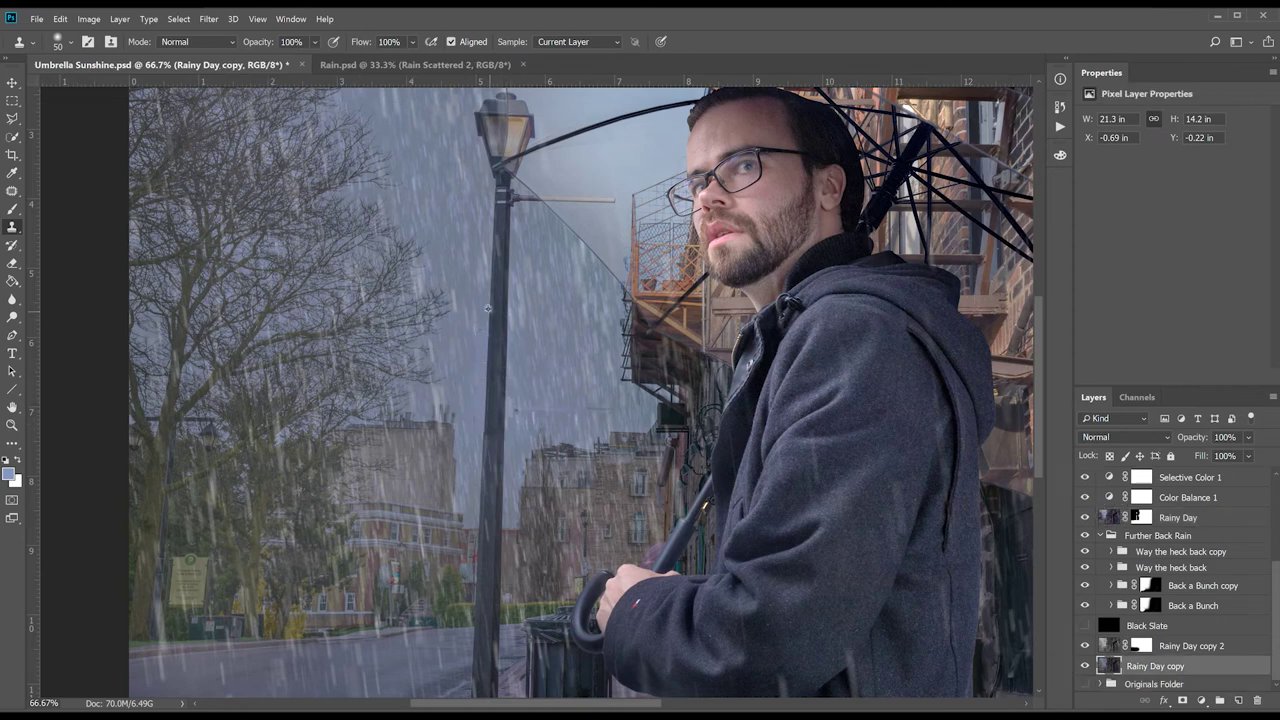